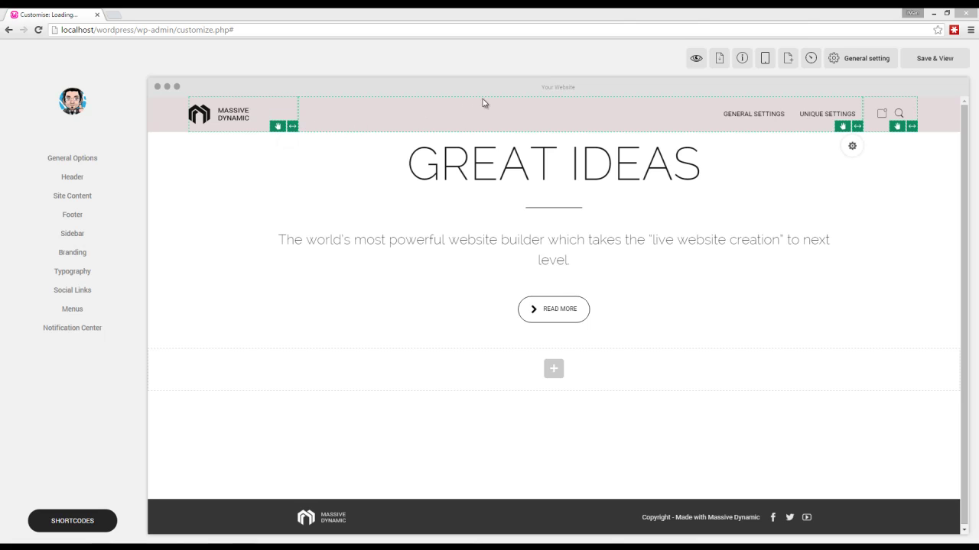
# Step: Move the logo into the middle header column, widen the columns and centre the logo
pyautogui.moveTo(241, 114); pyautogui.dragTo(361, 125)
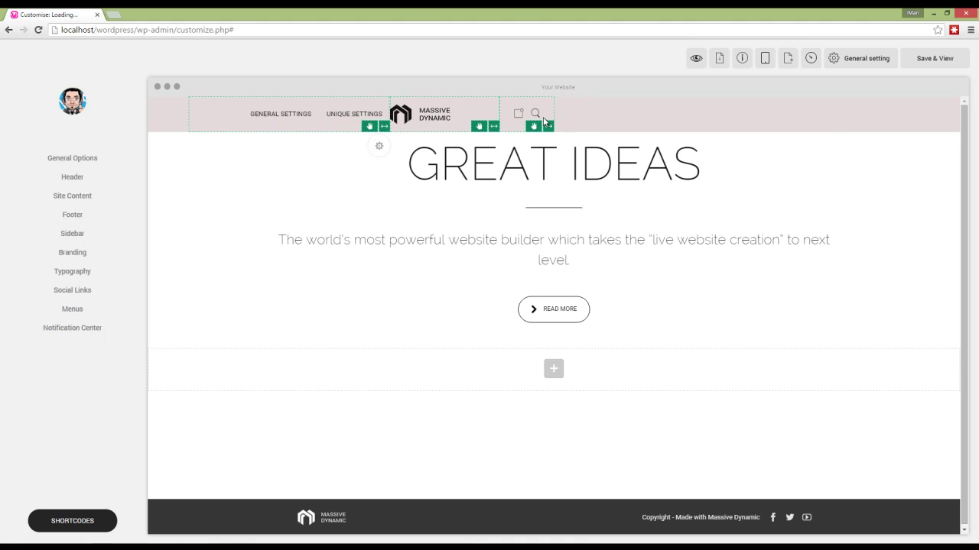
pyautogui.moveTo(556, 128); pyautogui.dragTo(809, 120)
pyautogui.moveTo(494, 125); pyautogui.dragTo(568, 122)
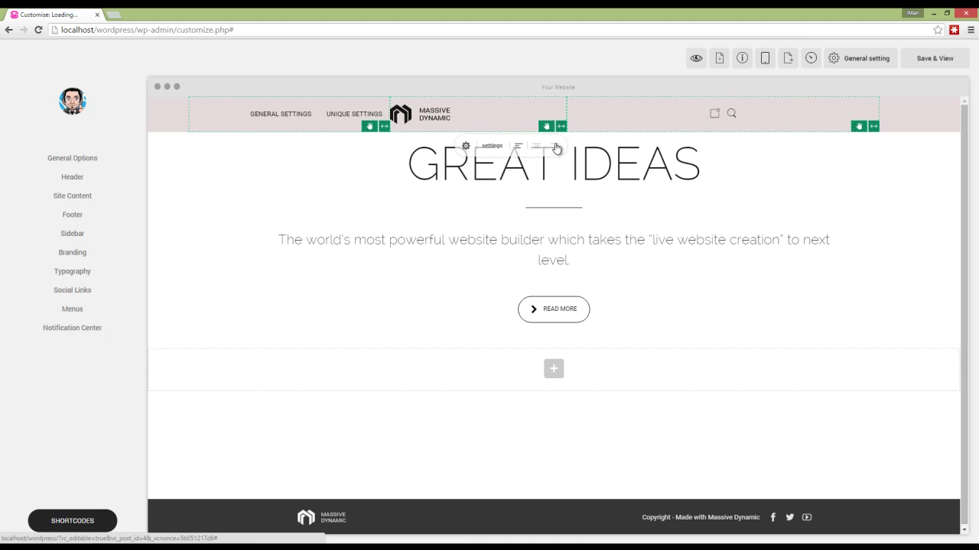
pyautogui.click(537, 150)
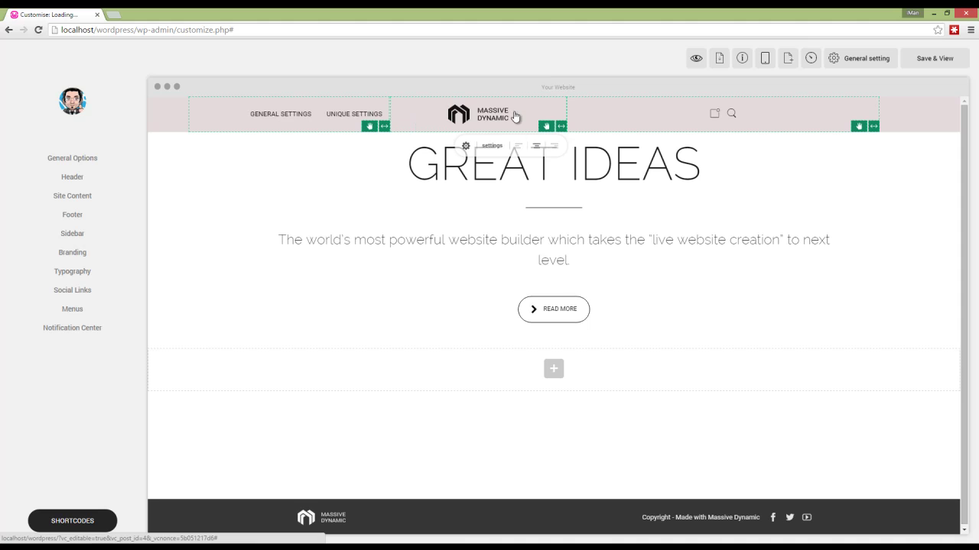
# Step: Left-align the header menu items and centre the search icons in their column
pyautogui.moveTo(373, 146)
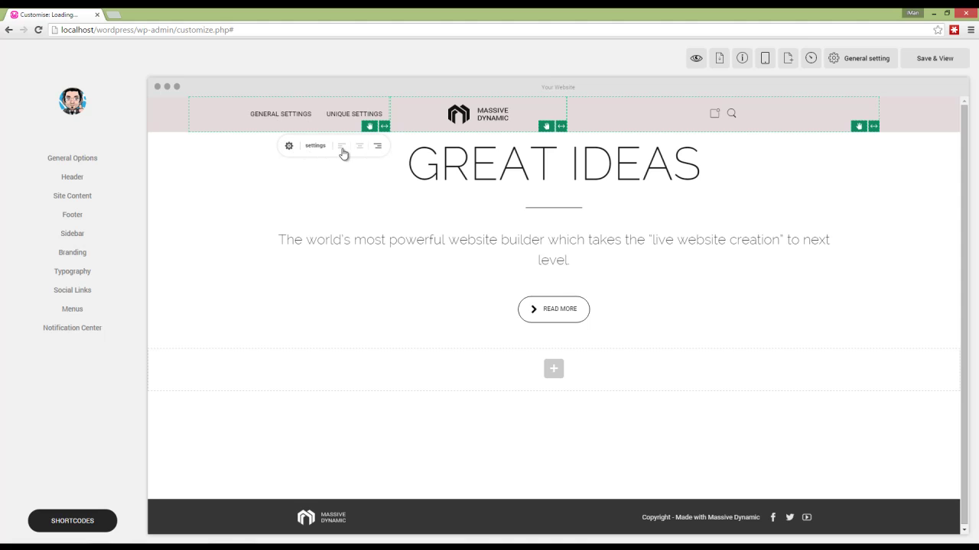
pyautogui.click(343, 152)
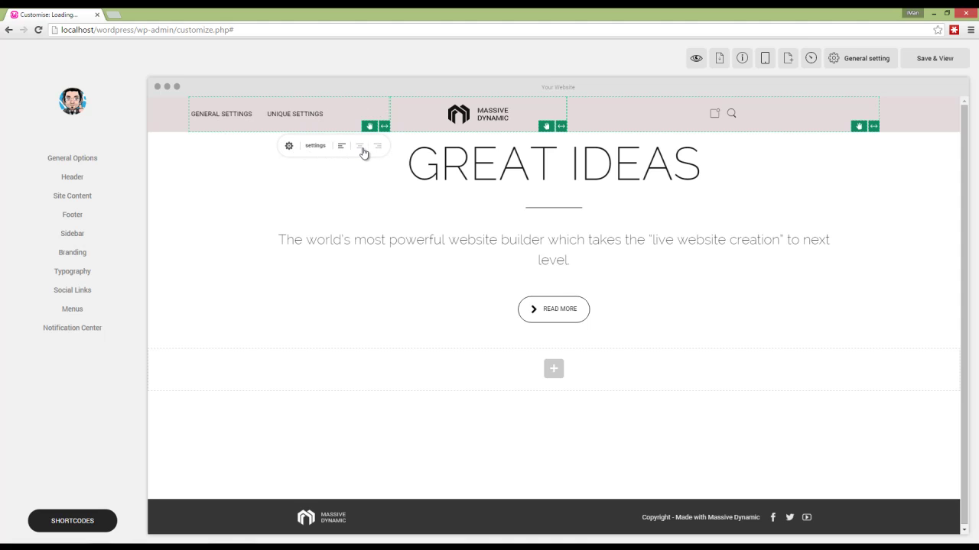
pyautogui.click(361, 146)
pyautogui.click(377, 146)
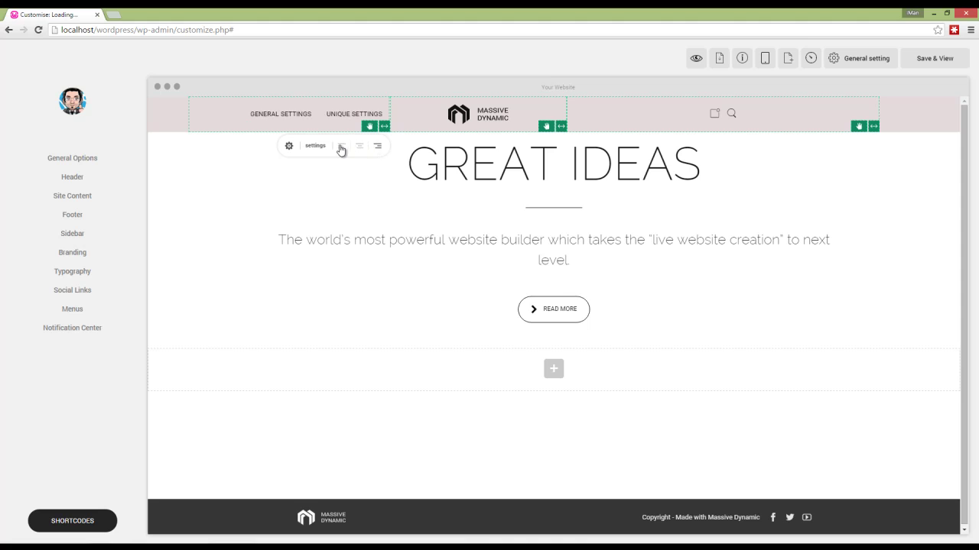
pyautogui.click(341, 149)
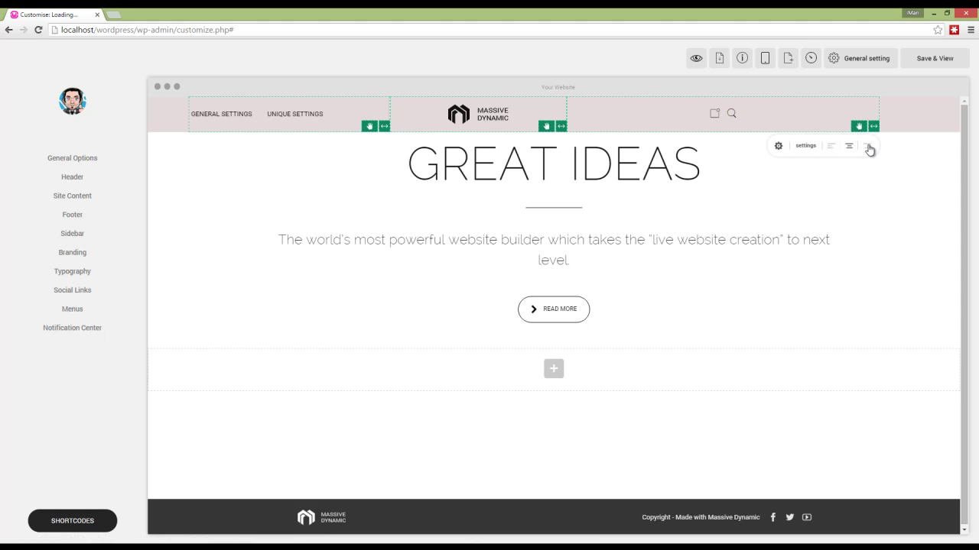
pyautogui.click(867, 146)
pyautogui.click(836, 147)
pyautogui.click(845, 148)
# Step: Go back to the main options, choose Header, and enter the Header Layout panel
pyautogui.moveTo(375, 146)
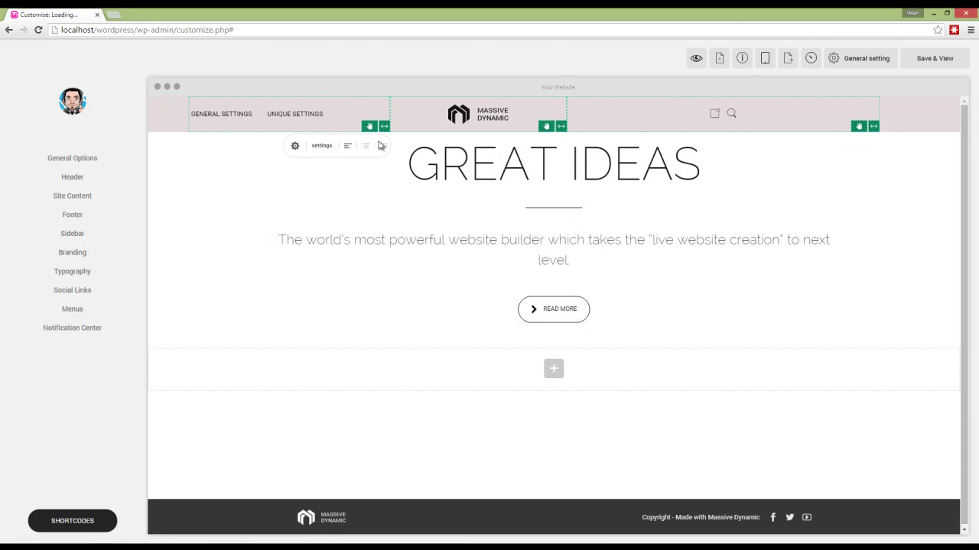
pyautogui.click(317, 146)
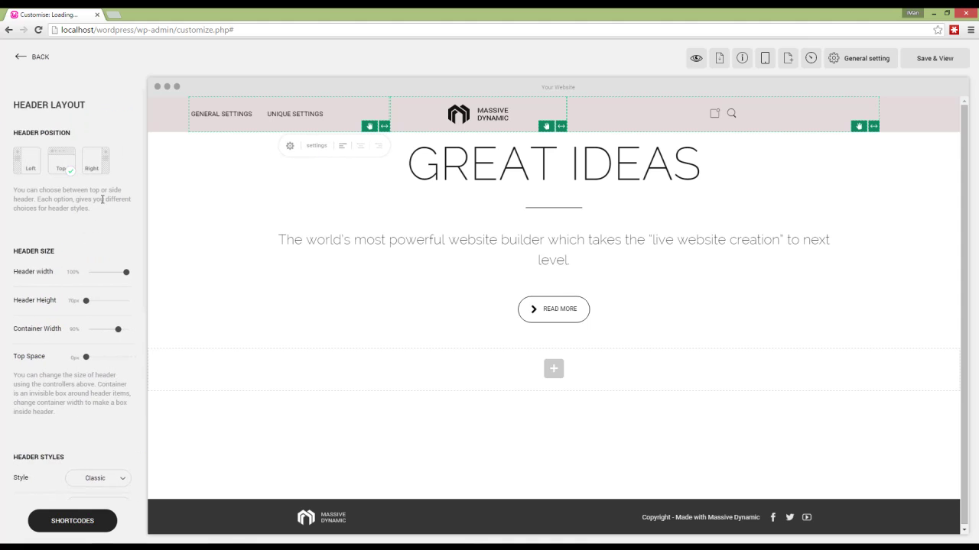
pyautogui.click(42, 58)
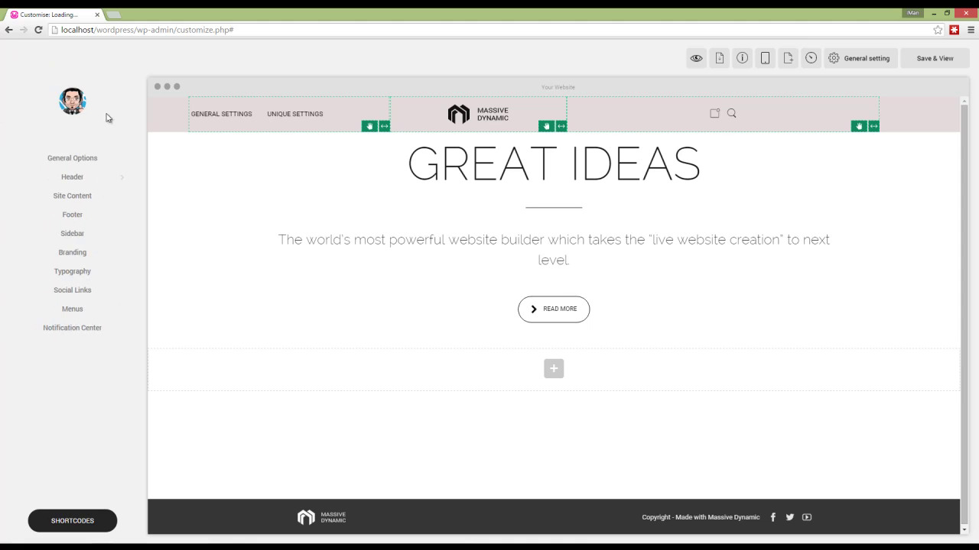
pyautogui.click(82, 184)
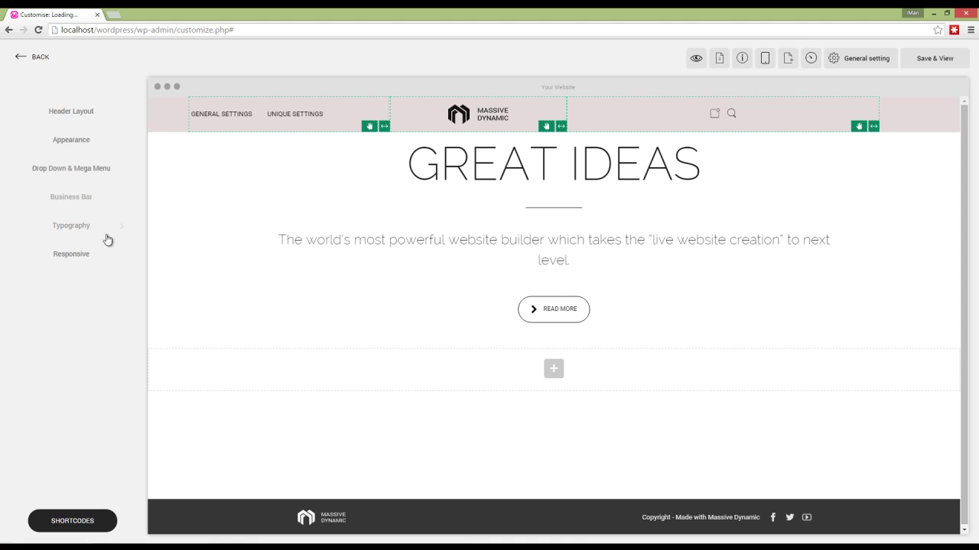
pyautogui.click(76, 115)
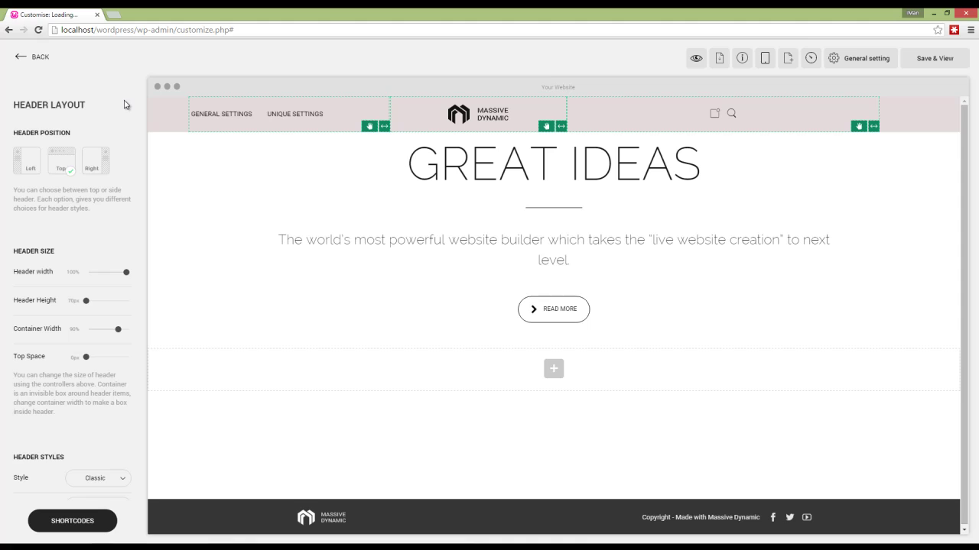
pyautogui.scroll(-1, 117, 200)
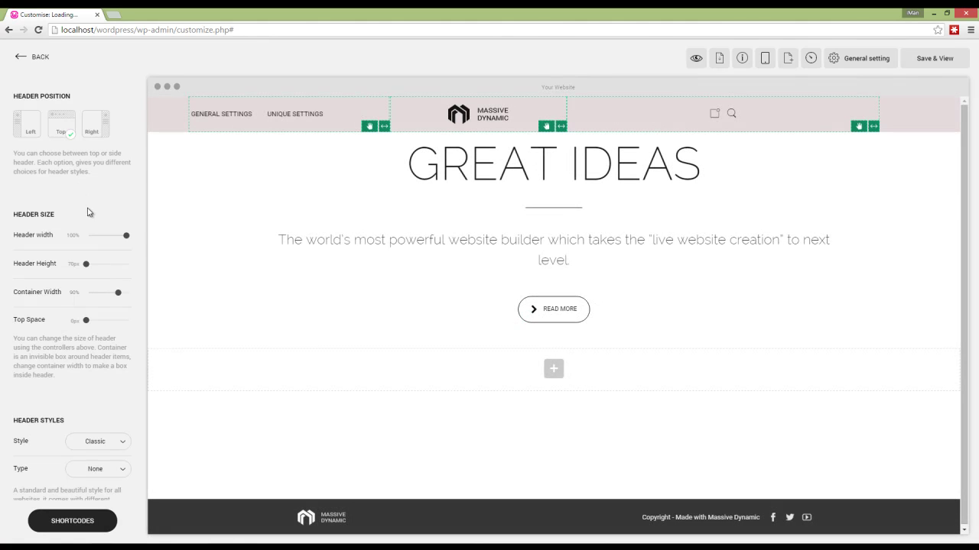
# Step: Narrow the container width slightly and set header height near 78px, leaving Top Space at 0
pyautogui.moveTo(126, 240)
pyautogui.mouseDown()
pyautogui.moveTo(116, 240)
pyautogui.moveTo(128, 242)
pyautogui.mouseUp()
pyautogui.moveTo(118, 298)
pyautogui.mouseDown()
pyautogui.moveTo(107, 299)
pyautogui.moveTo(126, 301)
pyautogui.moveTo(122, 293)
pyautogui.moveTo(120, 303)
pyautogui.mouseUp()
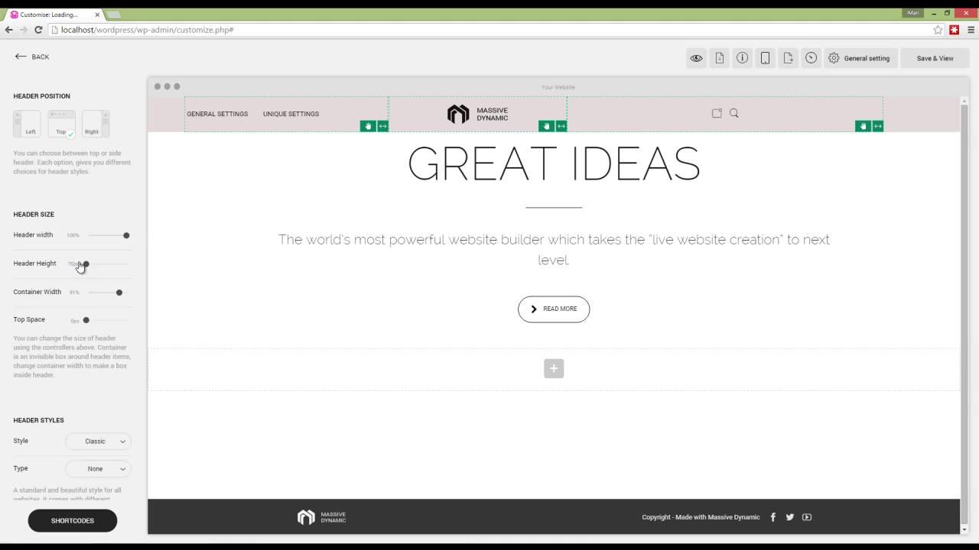
pyautogui.moveTo(86, 266)
pyautogui.mouseDown()
pyautogui.moveTo(105, 265)
pyautogui.moveTo(92, 273)
pyautogui.mouseUp()
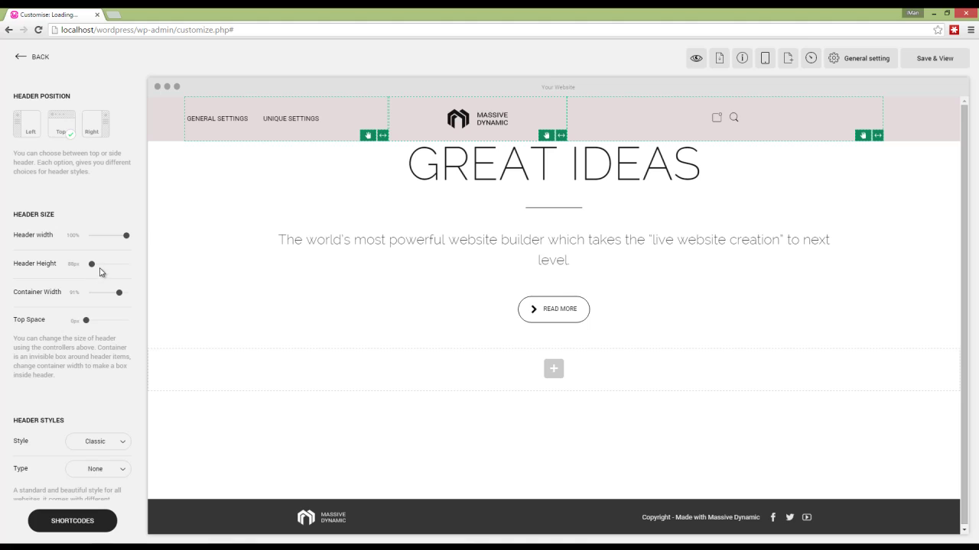
pyautogui.moveTo(91, 265); pyautogui.dragTo(91, 268)
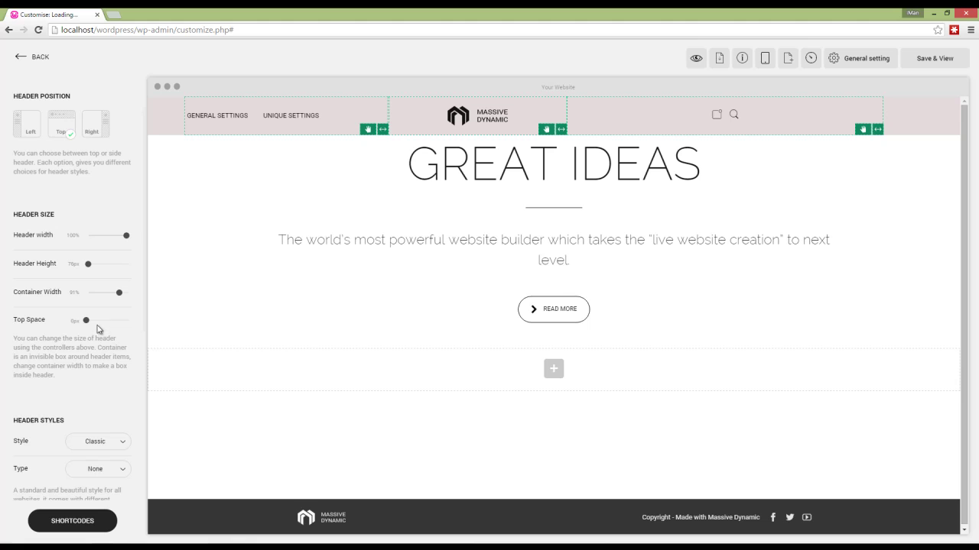
pyautogui.moveTo(87, 322)
pyautogui.mouseDown()
pyautogui.moveTo(119, 322)
pyautogui.moveTo(86, 325)
pyautogui.mouseUp()
pyautogui.scroll(-3, 102, 336)
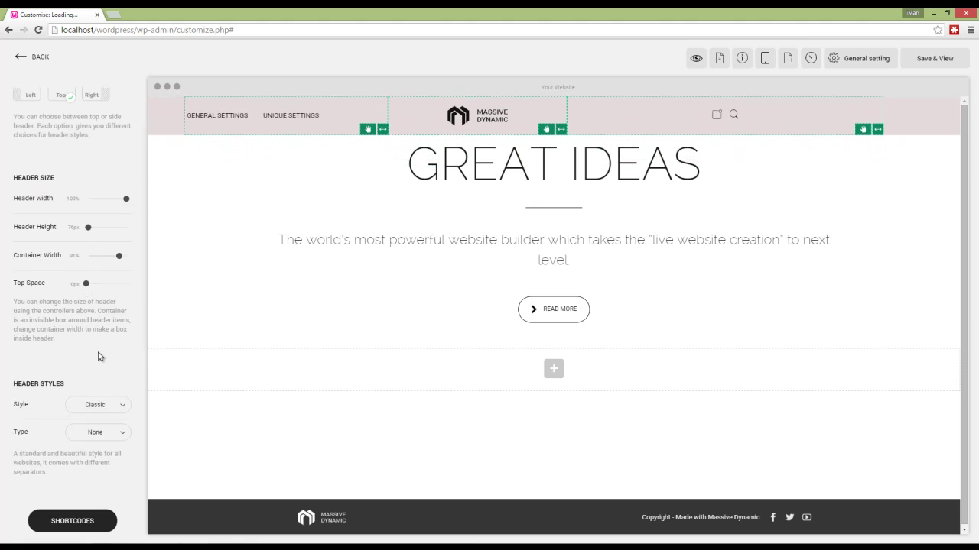
# Step: Keep the Classic header style and choose Slash as the menu separator after trying Dash
pyautogui.click(121, 336)
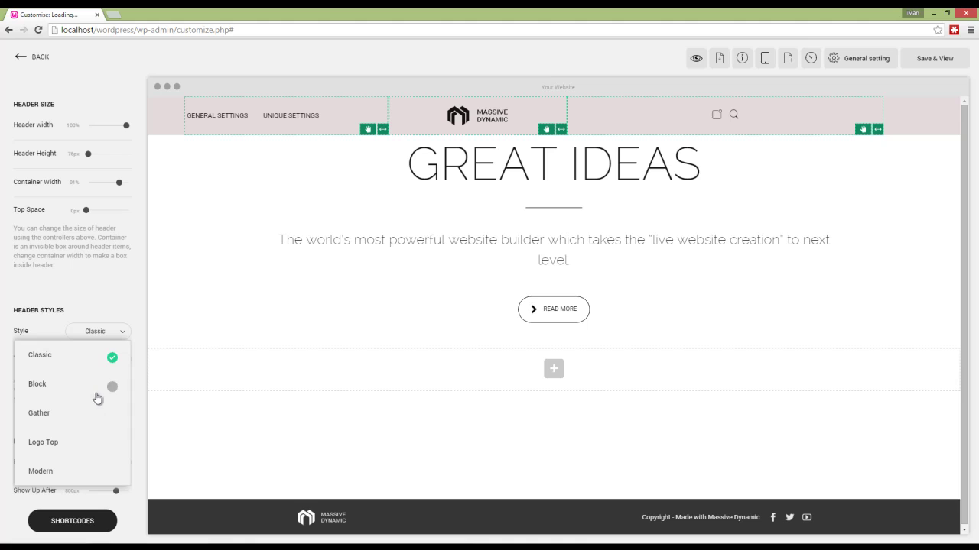
pyautogui.click(109, 304)
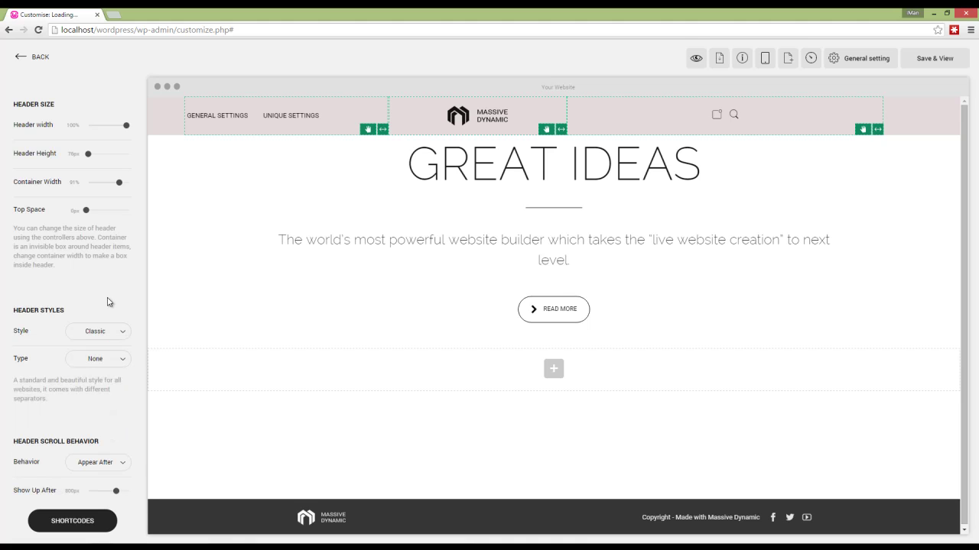
pyautogui.click(122, 360)
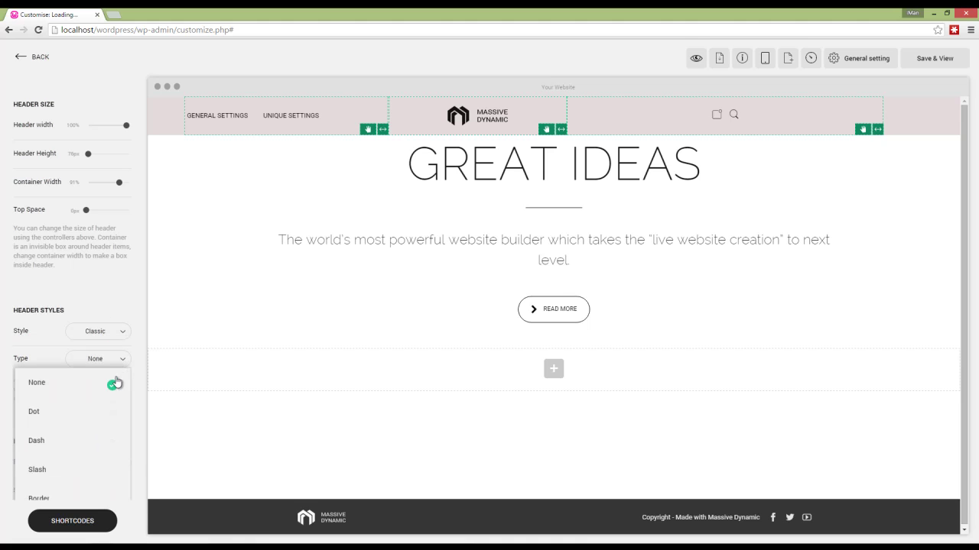
pyautogui.scroll(-1, 90, 405)
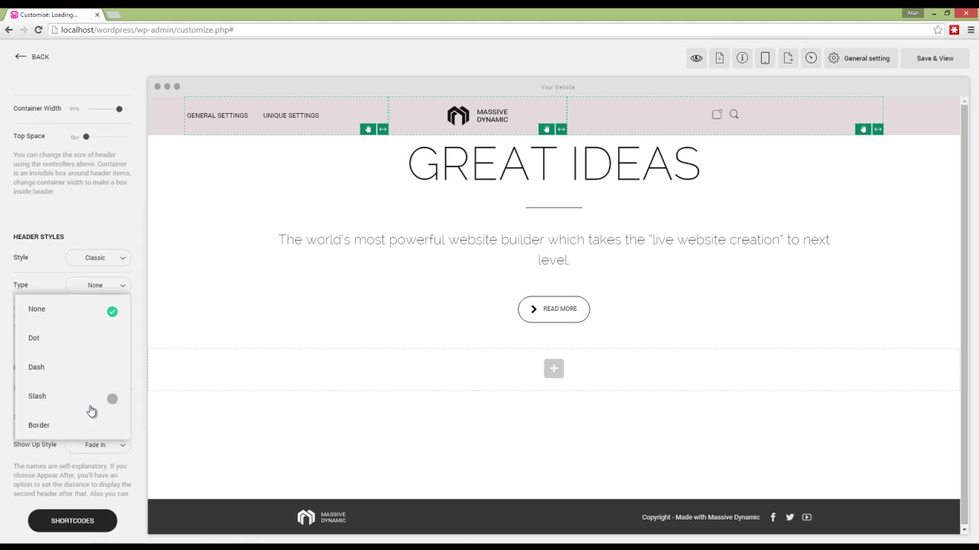
pyautogui.click(60, 369)
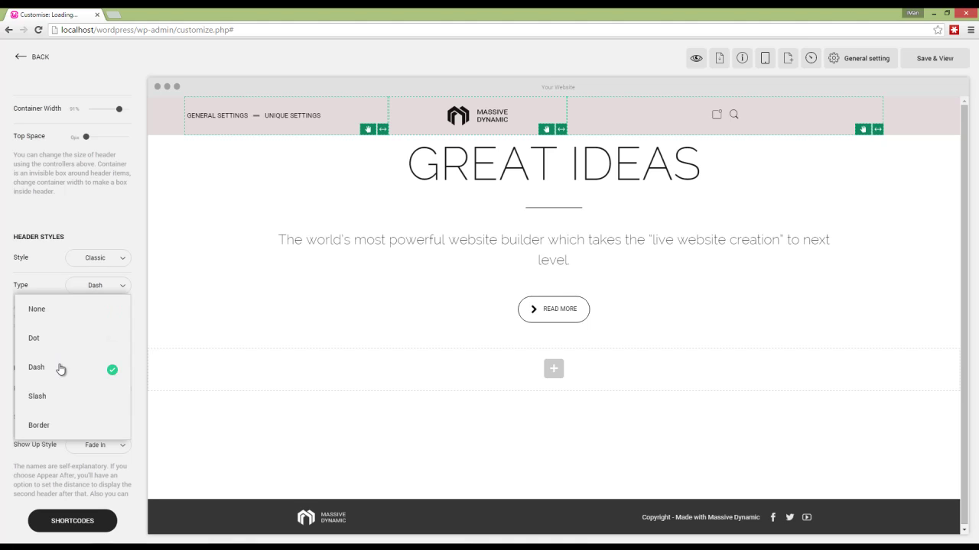
pyautogui.click(60, 398)
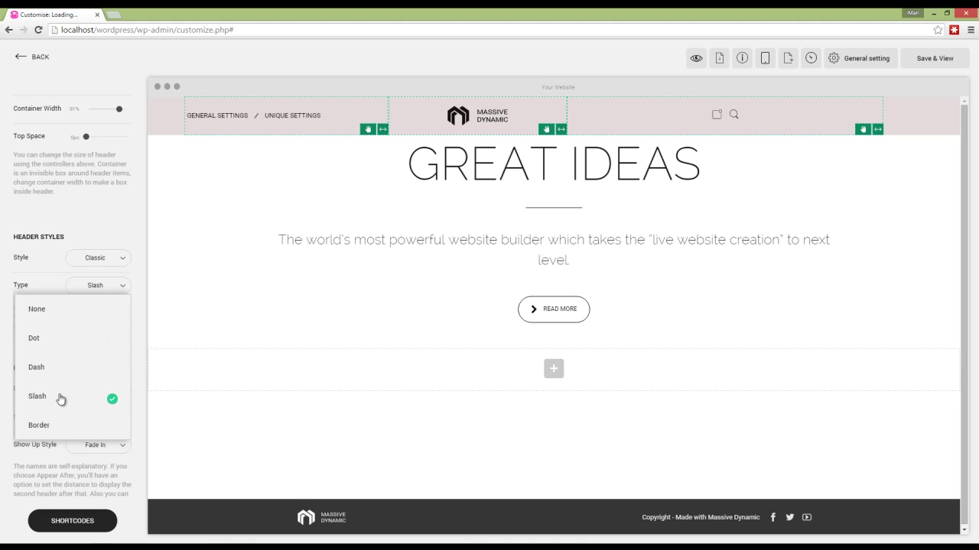
pyautogui.click(251, 130)
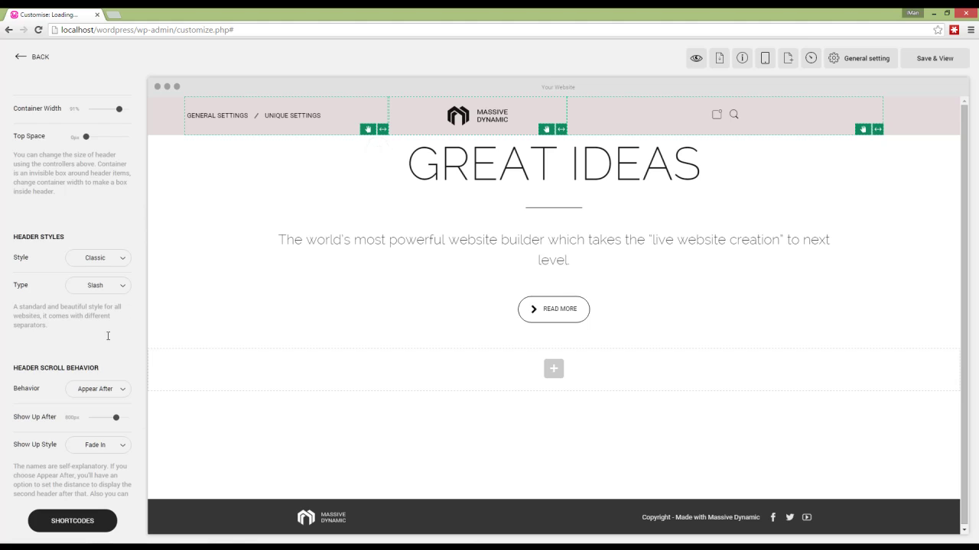
# Step: Change Header Scroll Behavior from Appear After to Don't Move
pyautogui.scroll(-1, 108, 335)
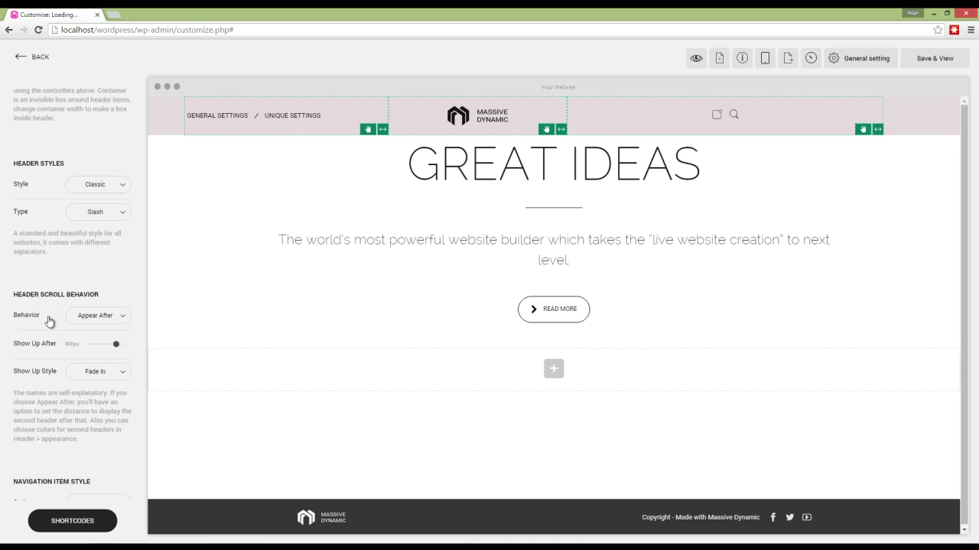
pyautogui.click(122, 317)
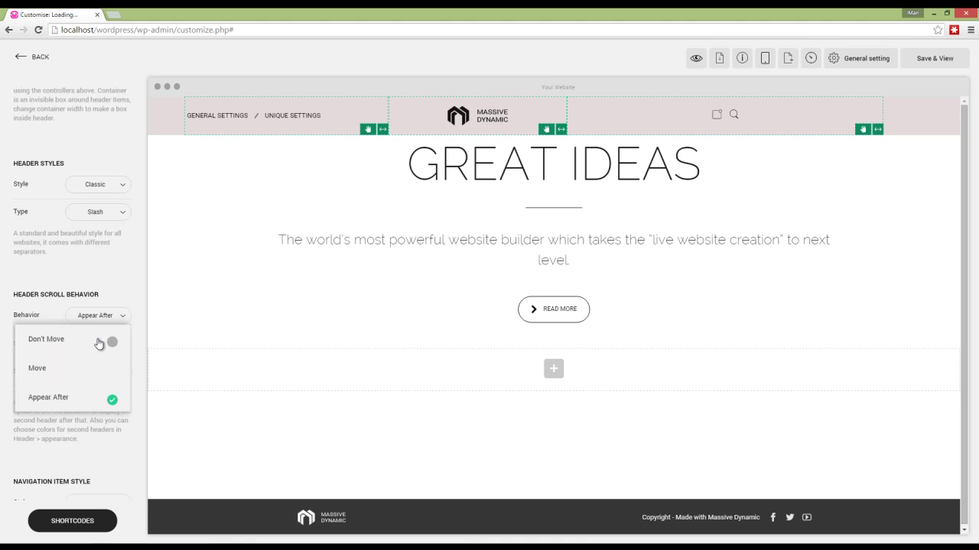
pyautogui.click(98, 341)
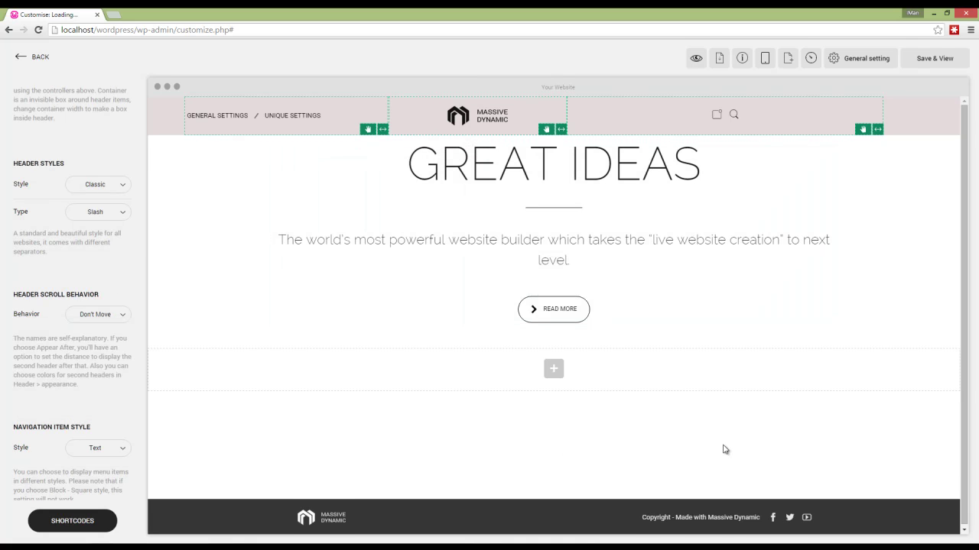
pyautogui.moveTo(552, 251)
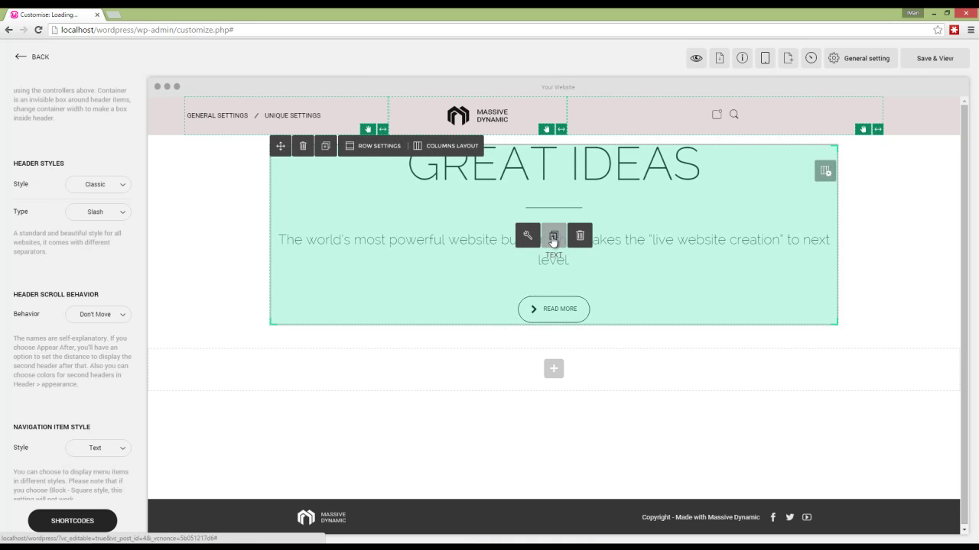
# Step: Duplicate the GREAT IDEAS section to add more copies on the page
pyautogui.click(554, 237)
pyautogui.click(554, 239)
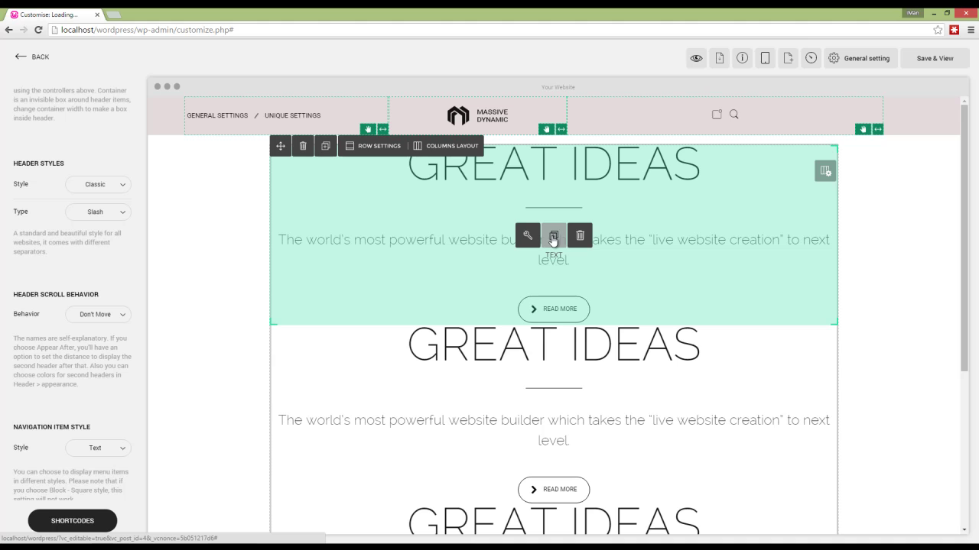
pyautogui.click(553, 239)
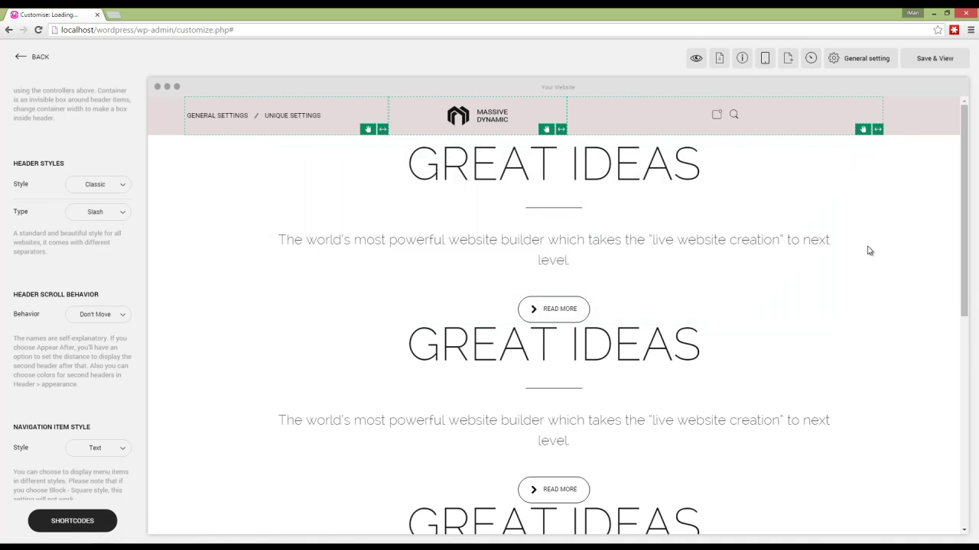
pyautogui.scroll(-4, 869, 247)
pyautogui.scroll(-1, 870, 247)
pyautogui.scroll(5, 869, 247)
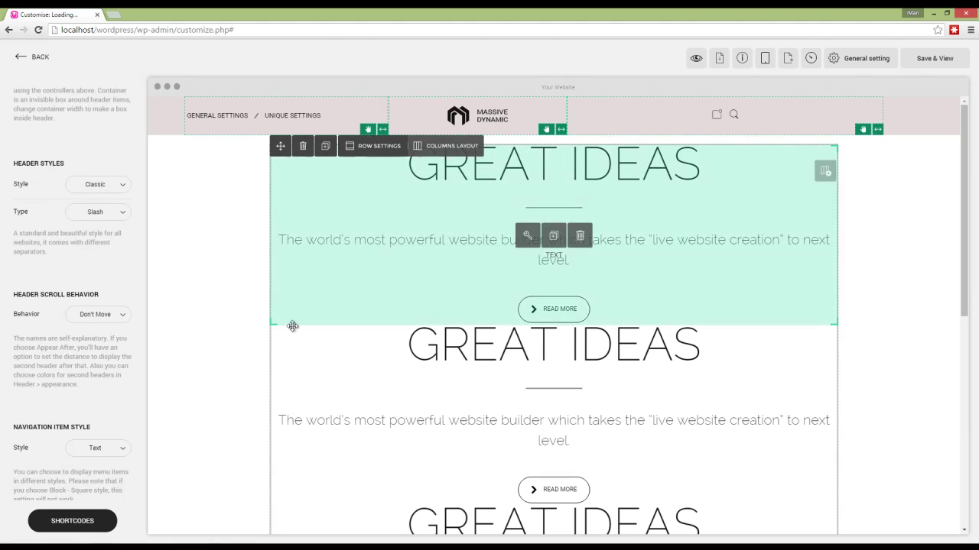
# Step: Set Header Scroll Behavior back to Appear After
pyautogui.click(111, 316)
pyautogui.click(78, 369)
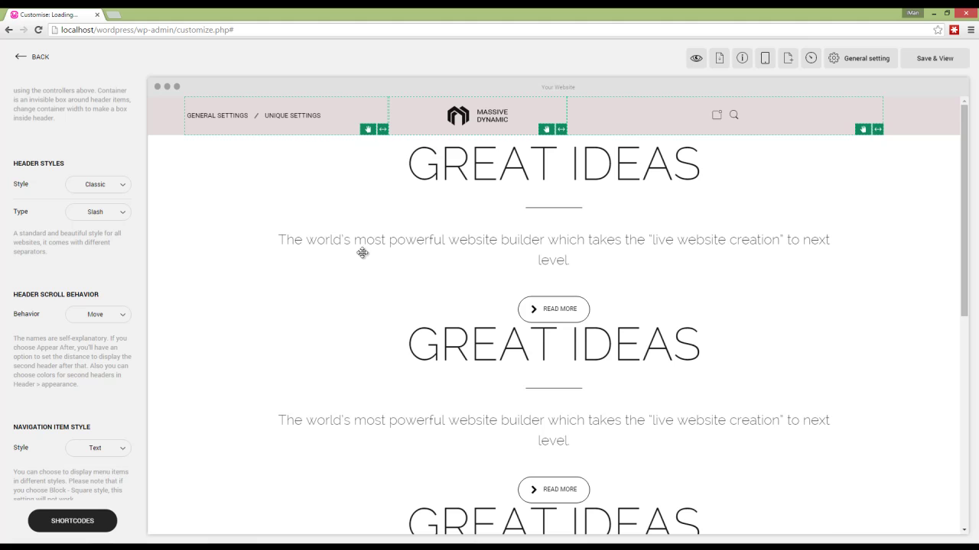
pyautogui.scroll(-1, 384, 250)
pyautogui.scroll(-3, 383, 250)
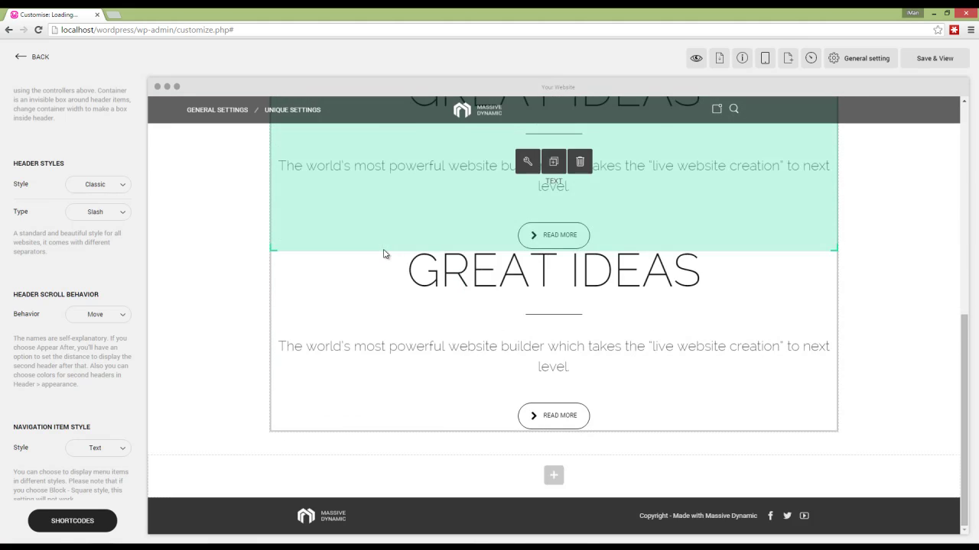
pyautogui.scroll(2, 384, 250)
pyautogui.scroll(1, 334, 280)
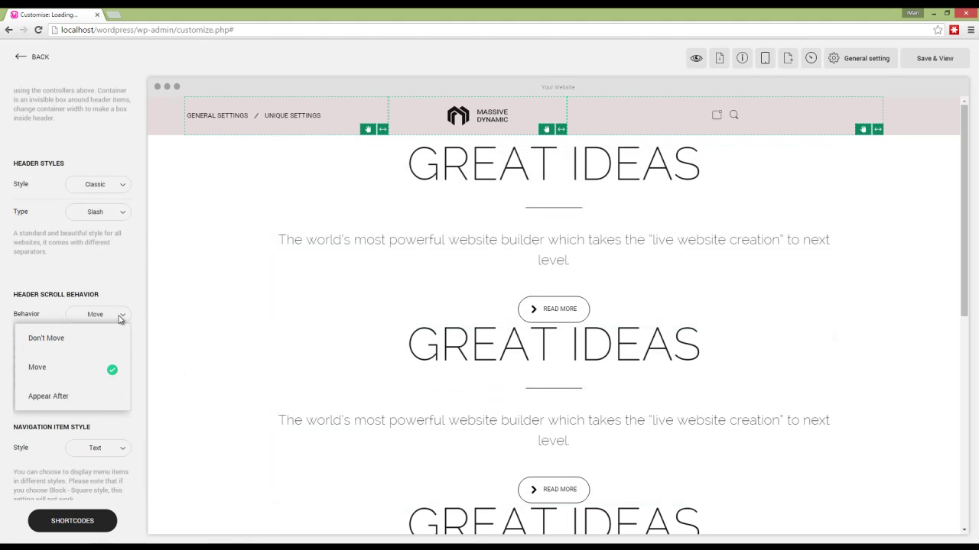
pyautogui.click(66, 398)
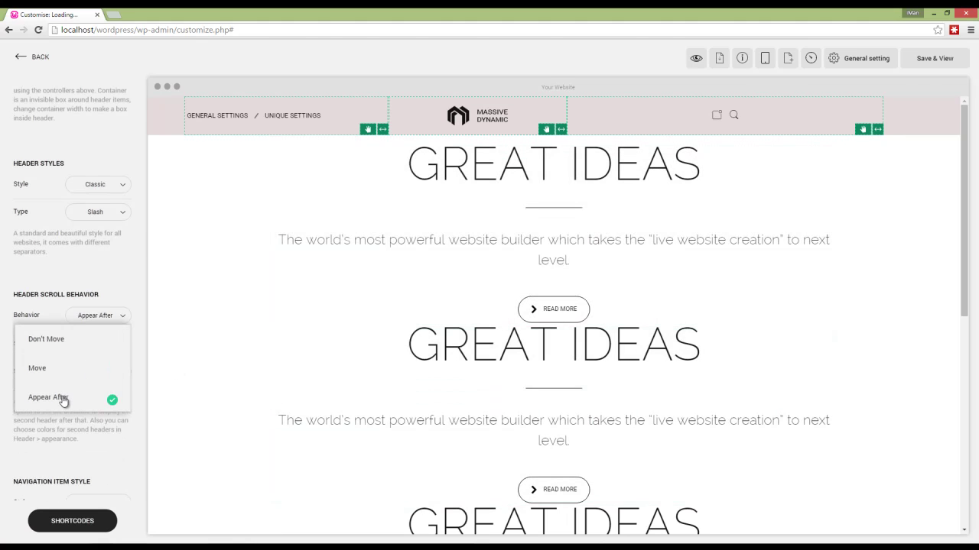
pyautogui.click(123, 291)
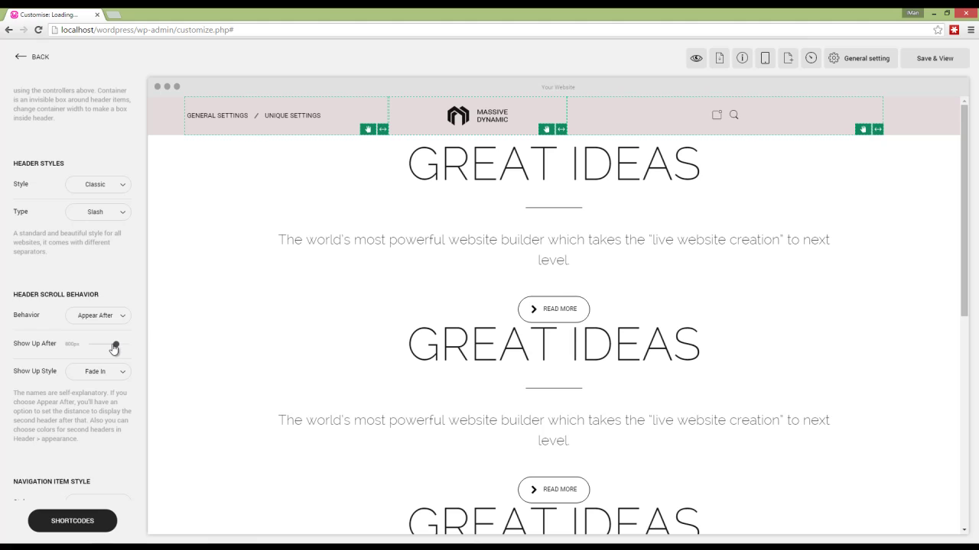
# Step: Set Show Up After to about 200px and keep the Fade In show-up style
pyautogui.moveTo(115, 345); pyautogui.dragTo(96, 352)
pyautogui.click(123, 373)
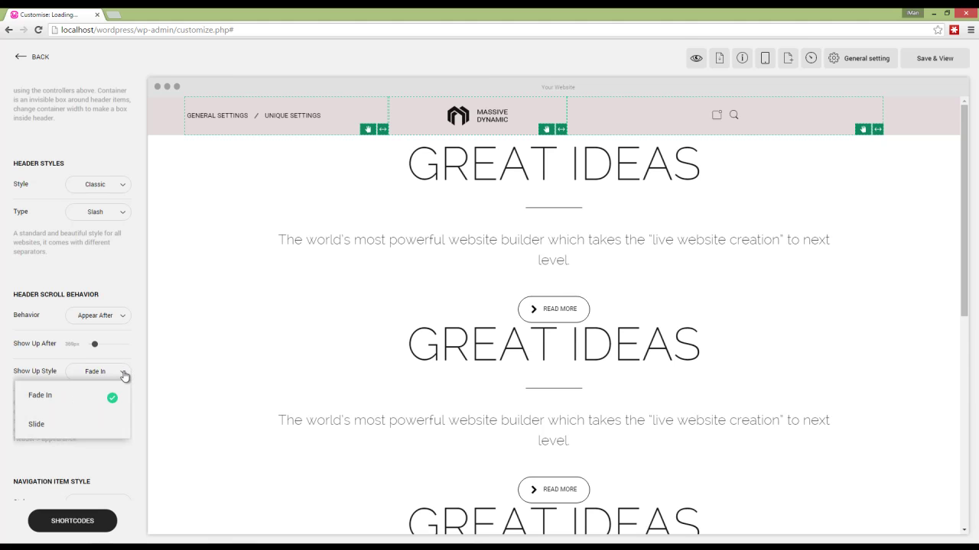
pyautogui.click(128, 278)
pyautogui.scroll(-1, 212, 266)
pyautogui.scroll(-3, 211, 266)
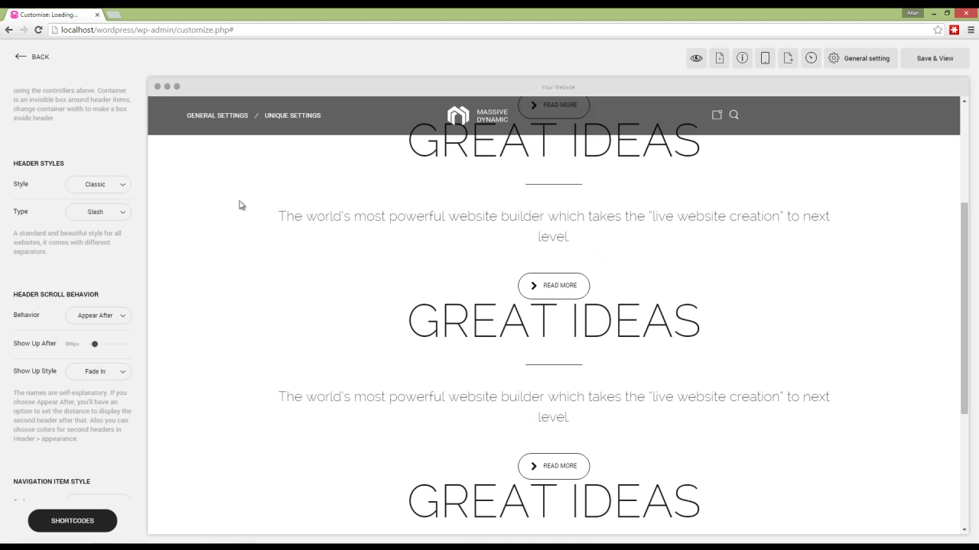
# Step: Keep Text as the Navigation Item Style
pyautogui.scroll(-1, 48, 344)
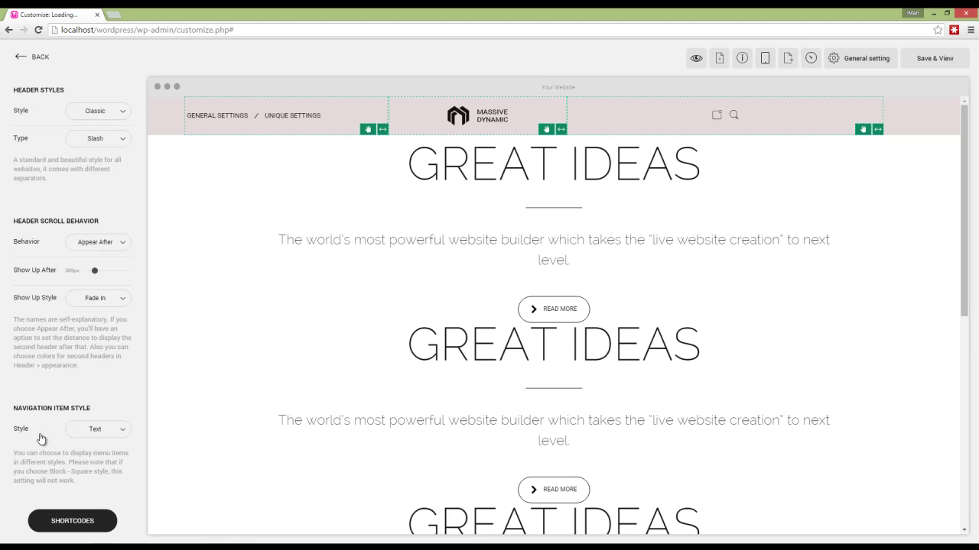
pyautogui.click(116, 432)
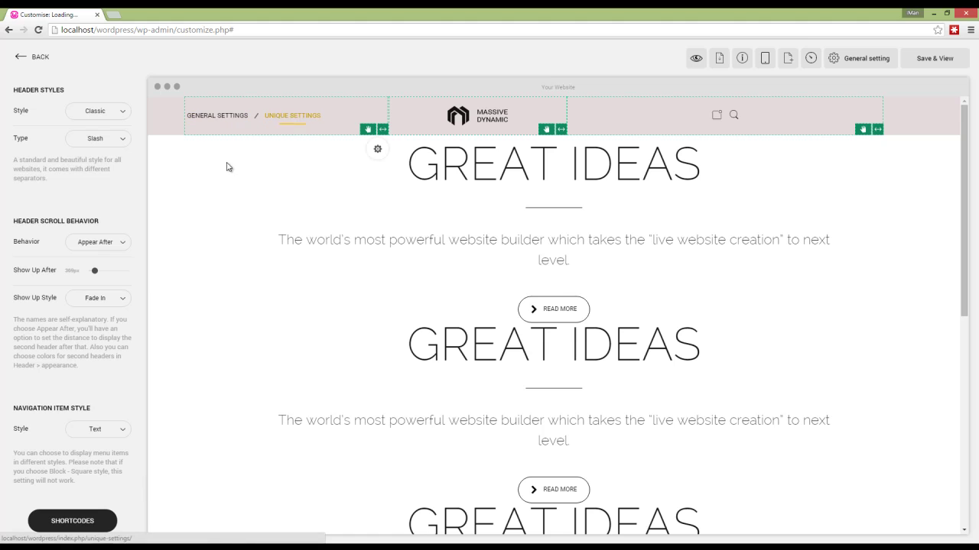
pyautogui.click(121, 429)
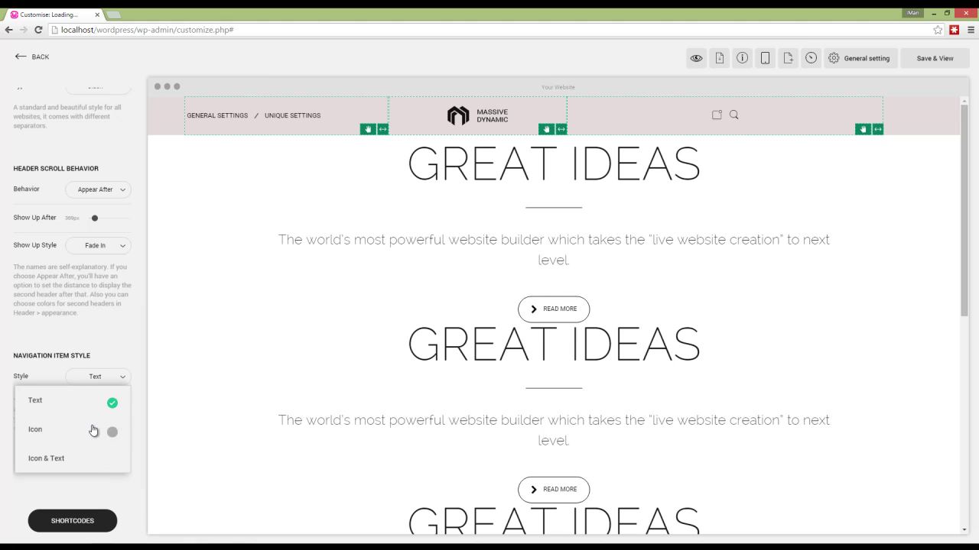
pyautogui.click(118, 337)
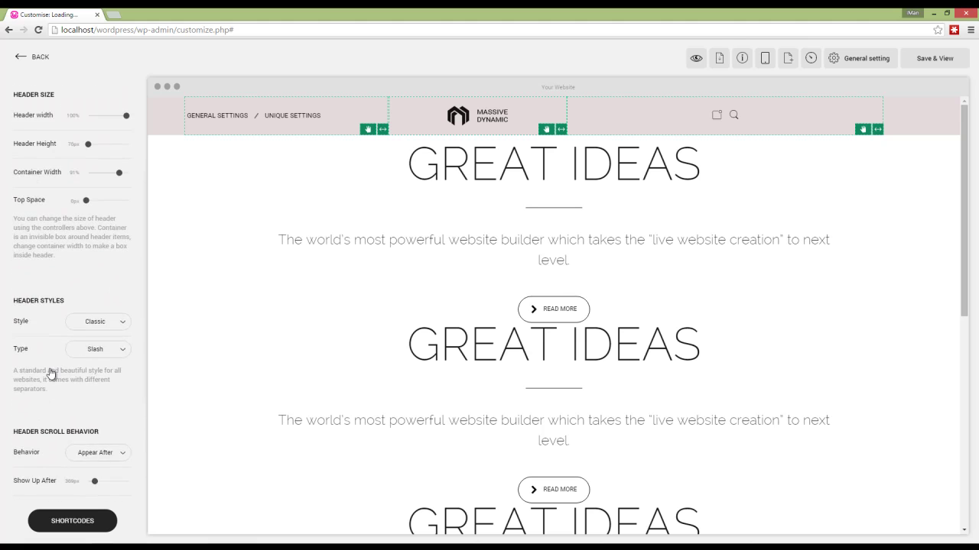
# Step: In header Appearance, try white and red for Item's Color, then reset it to black
pyautogui.click(42, 59)
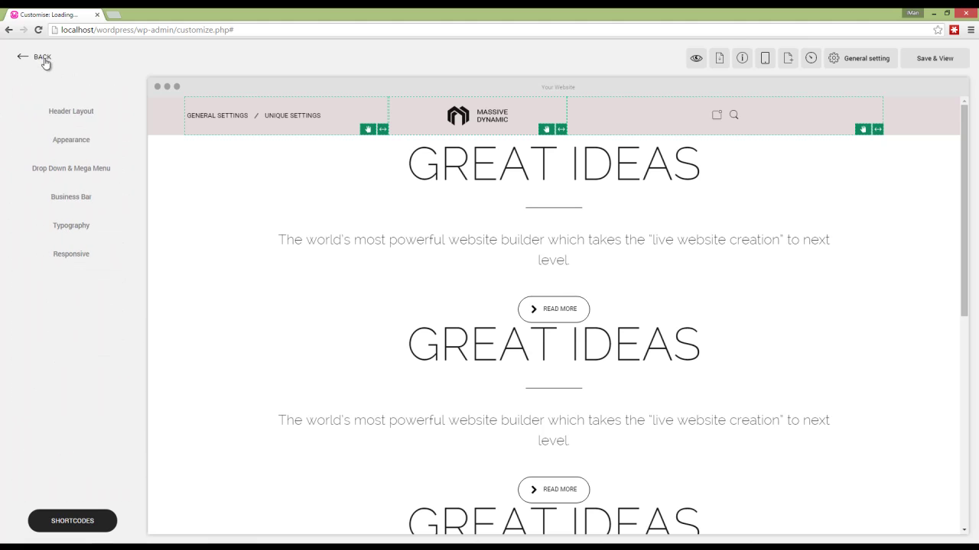
pyautogui.click(59, 146)
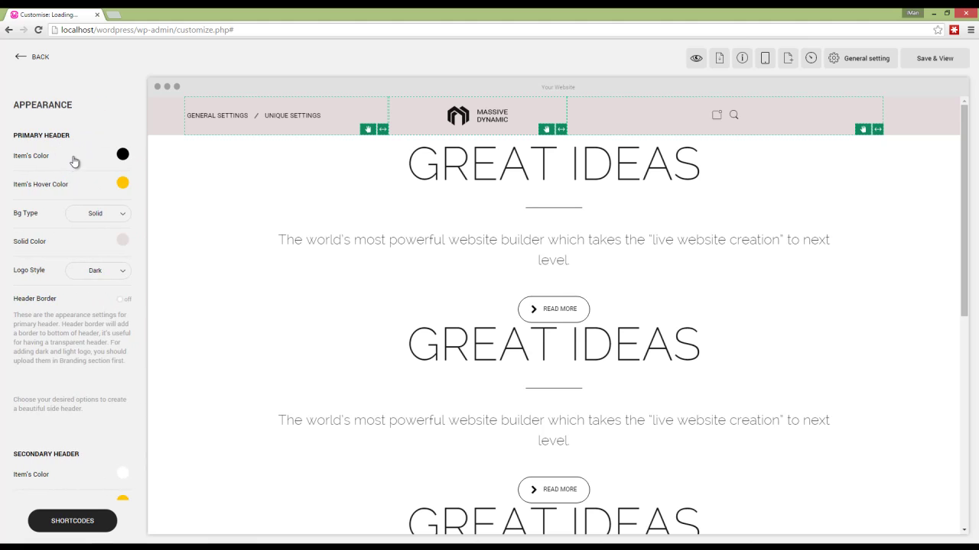
pyautogui.click(124, 156)
pyautogui.moveTo(72, 196); pyautogui.dragTo(13, 164)
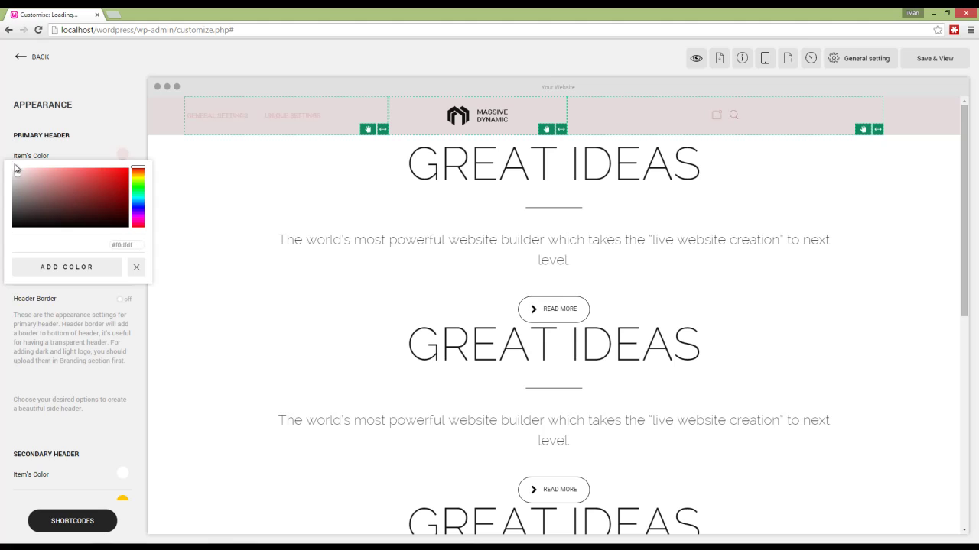
pyautogui.click(65, 190)
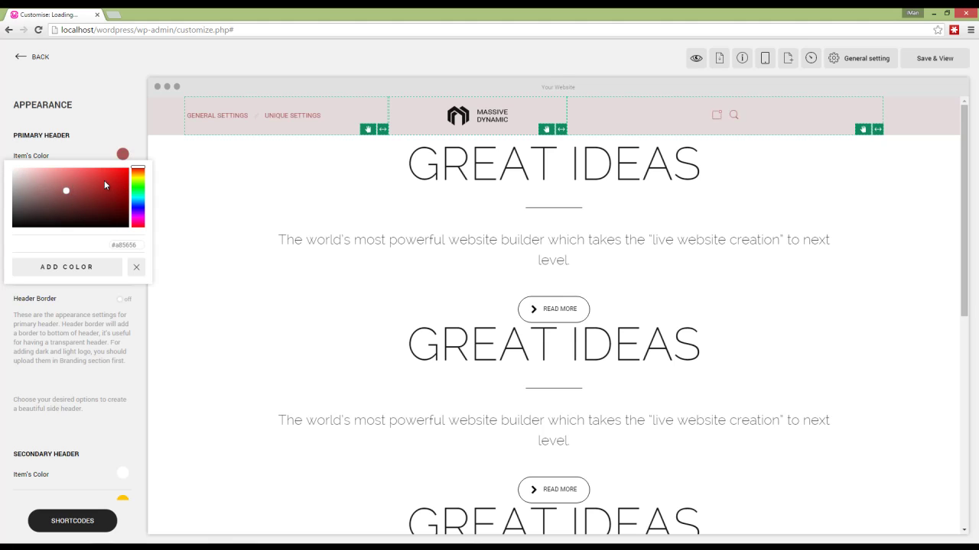
pyautogui.moveTo(120, 177); pyautogui.dragTo(134, 166)
pyautogui.moveTo(37, 198)
pyautogui.mouseDown()
pyautogui.moveTo(27, 223)
pyautogui.moveTo(8, 233)
pyautogui.mouseUp()
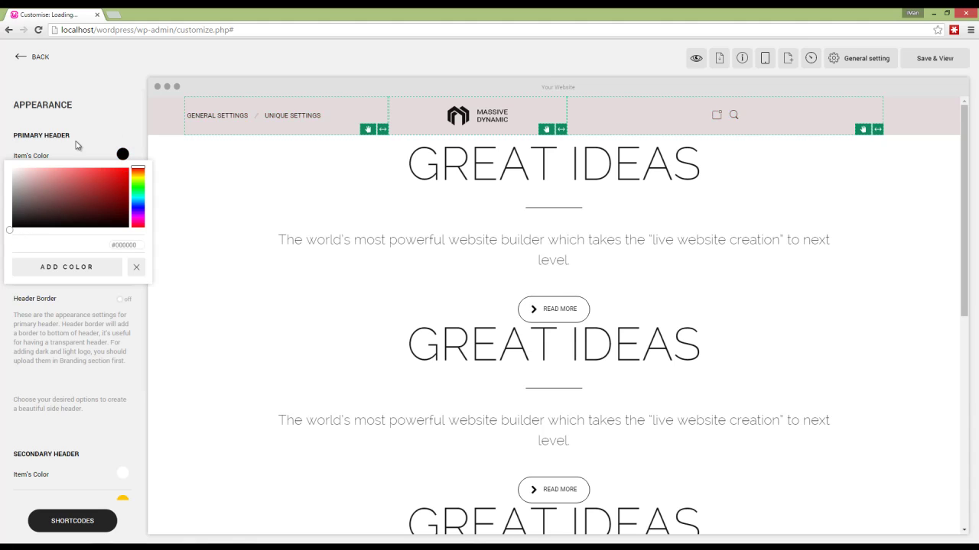
pyautogui.click(100, 123)
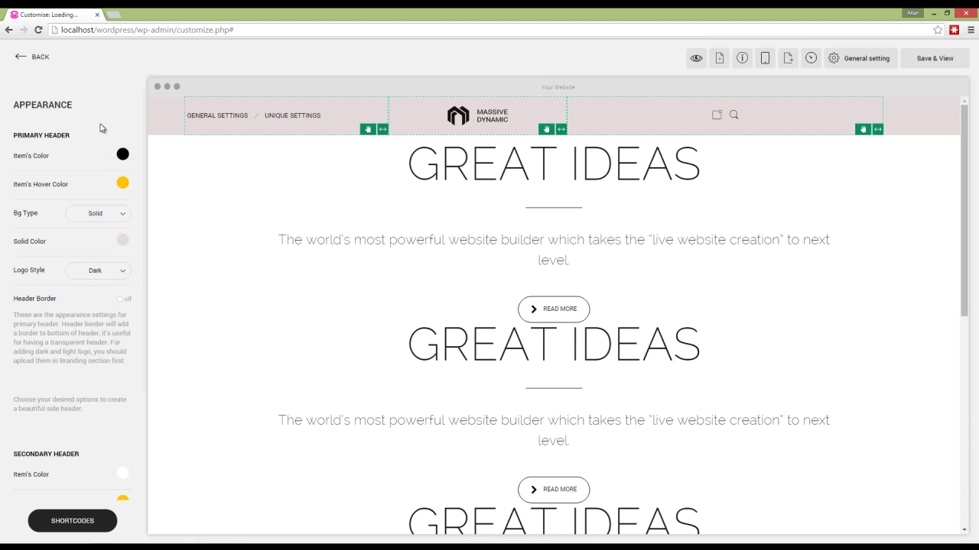
# Step: Set Item's Hover Color to cyan (#00fff8) instead of yellow
pyautogui.click(122, 184)
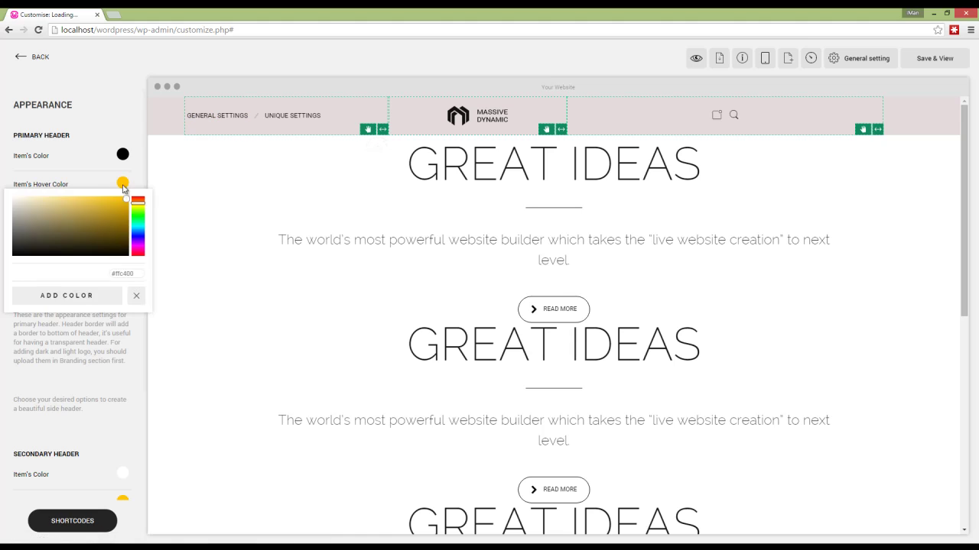
pyautogui.moveTo(134, 222); pyautogui.dragTo(136, 231)
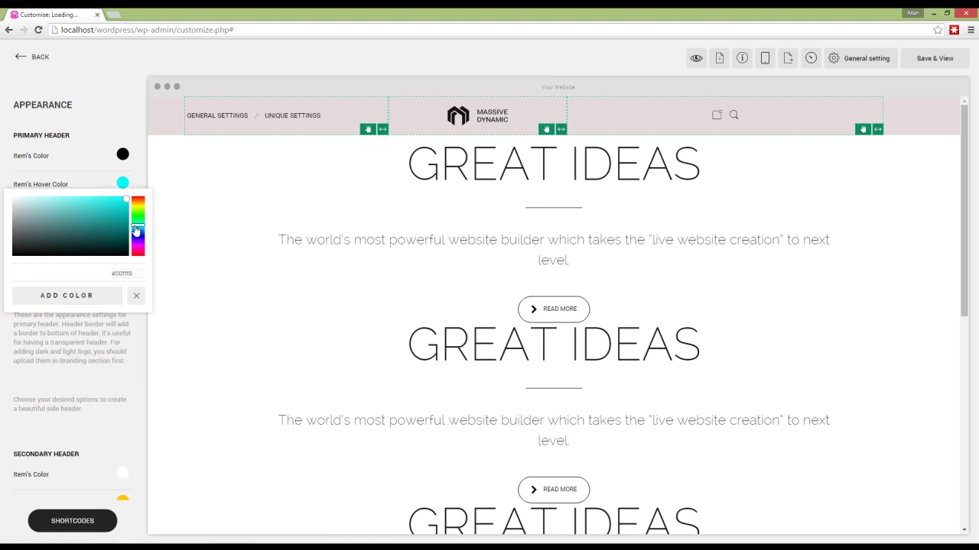
pyautogui.click(124, 183)
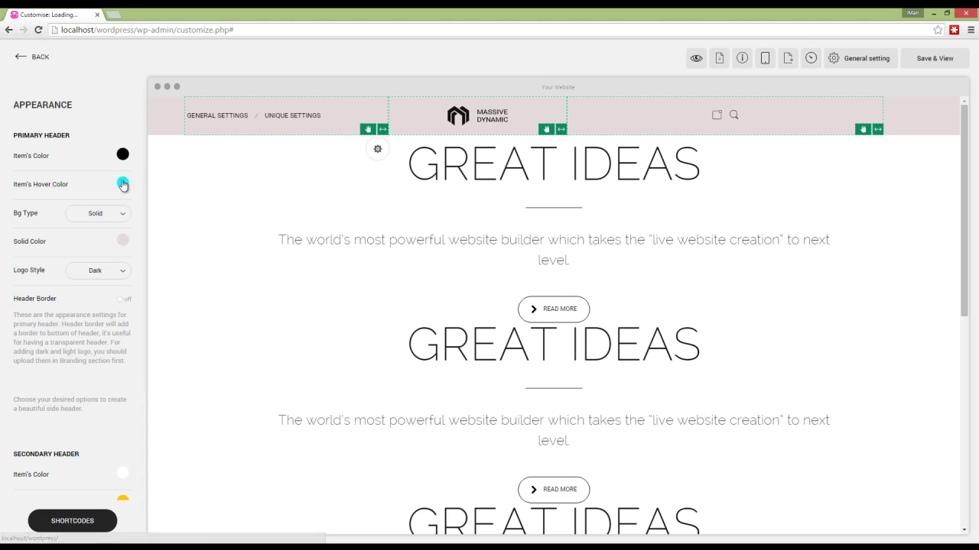
pyautogui.click(118, 217)
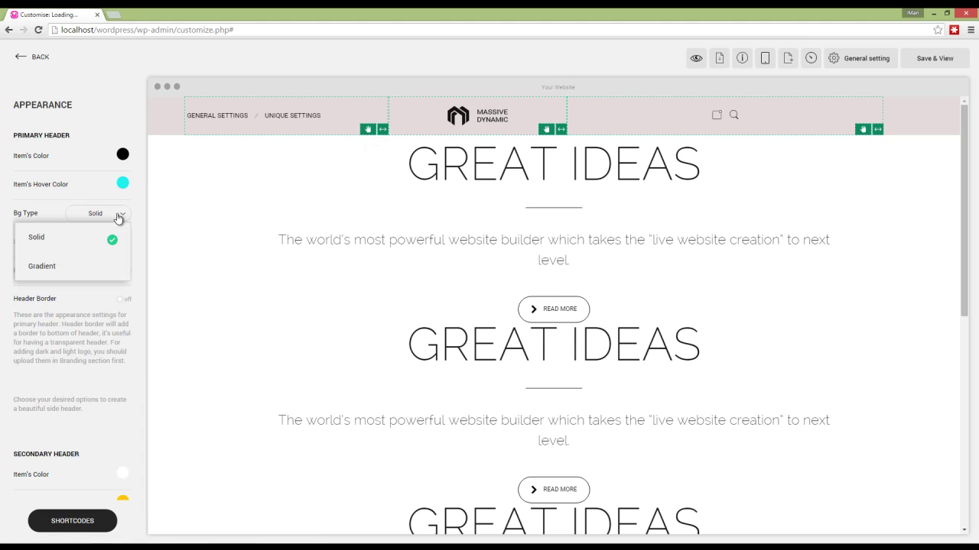
# Step: Keep a Solid background type and set its colour to grey #837777
pyautogui.click(47, 205)
pyautogui.click(122, 242)
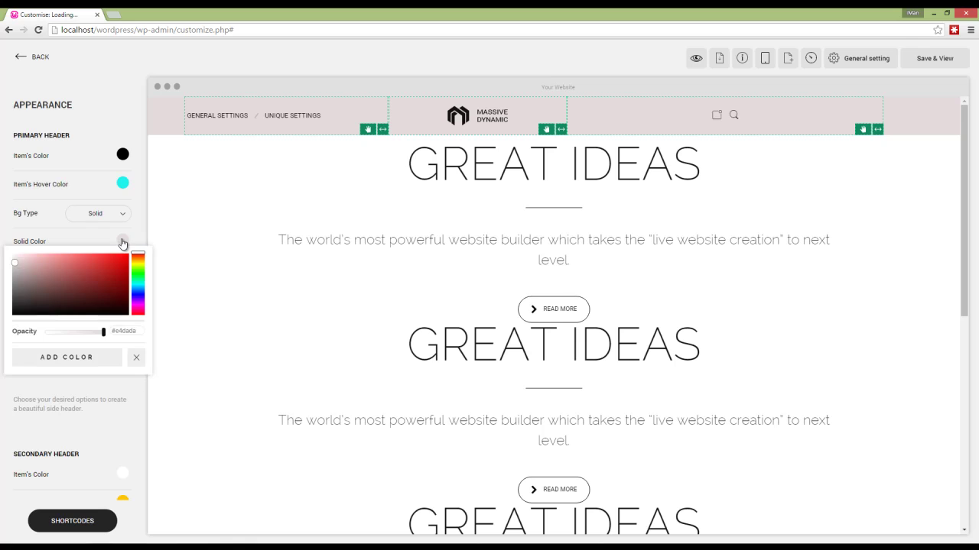
pyautogui.moveTo(53, 289); pyautogui.dragTo(21, 285)
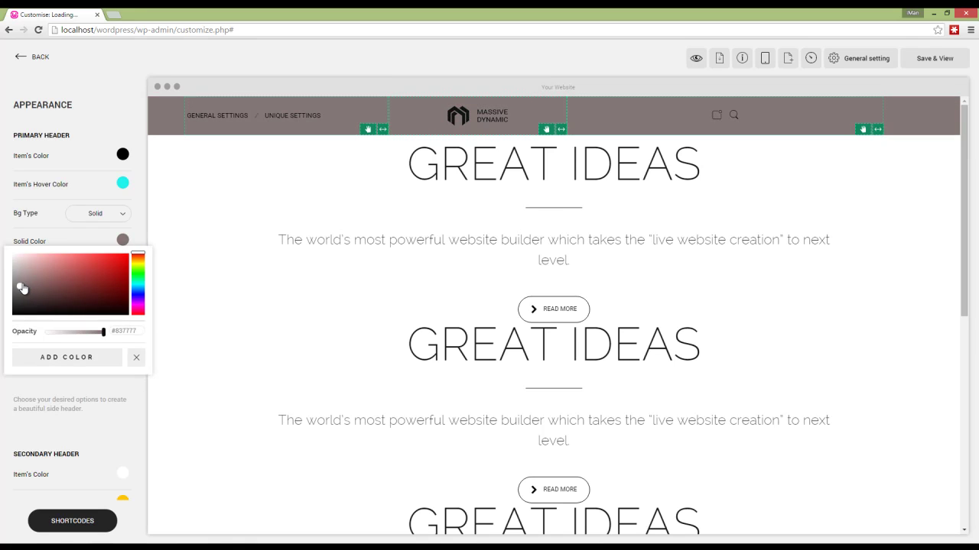
pyautogui.click(64, 238)
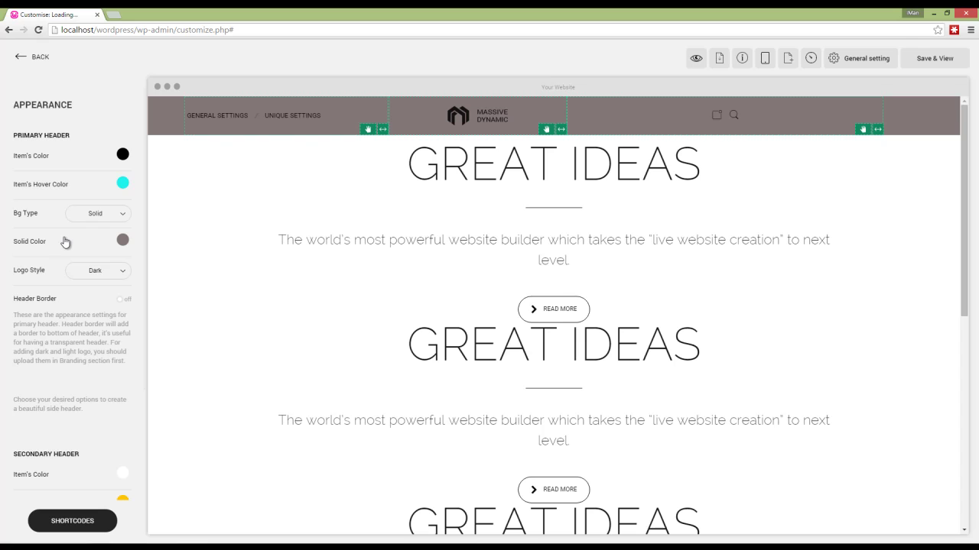
# Step: Switch the header Logo Style from Dark to Light
pyautogui.click(119, 273)
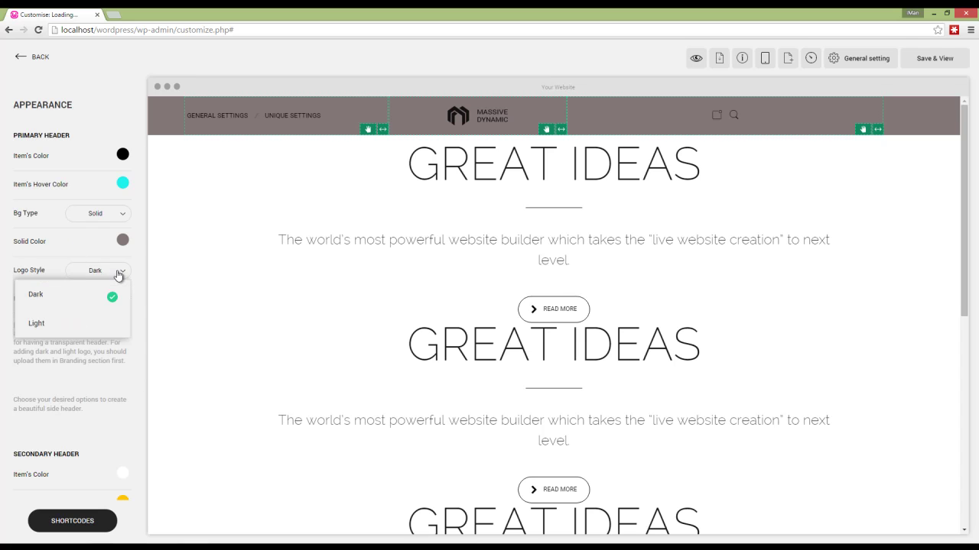
pyautogui.click(83, 299)
pyautogui.click(97, 274)
pyautogui.click(81, 324)
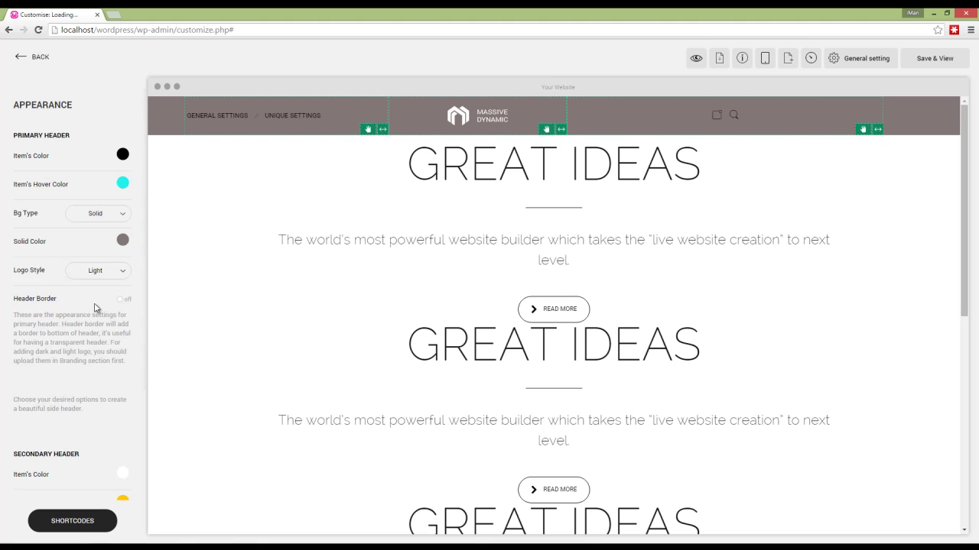
# Step: Scroll through the Appearance panel, then reopen and scroll through Header Layout
pyautogui.scroll(-1, 94, 306)
pyautogui.scroll(-1, 95, 306)
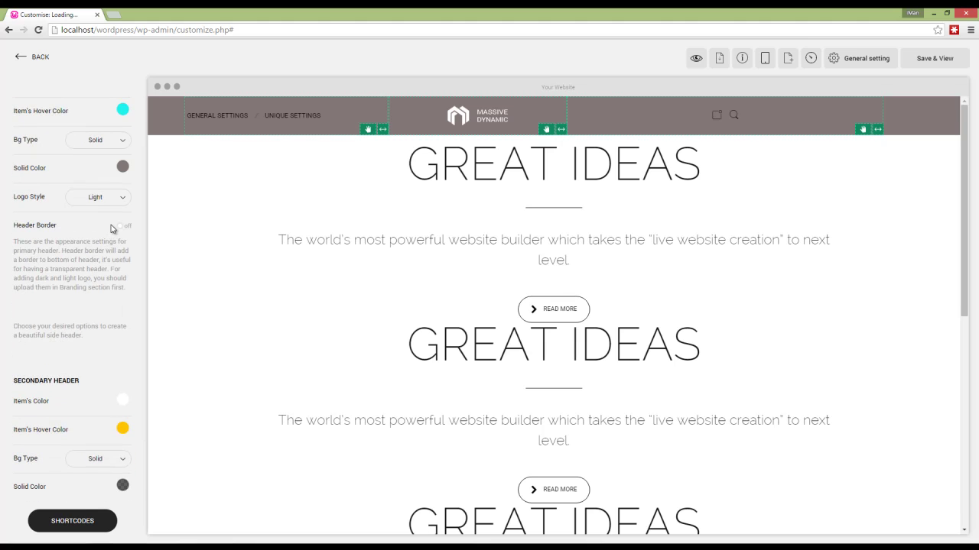
pyautogui.scroll(-3, 94, 259)
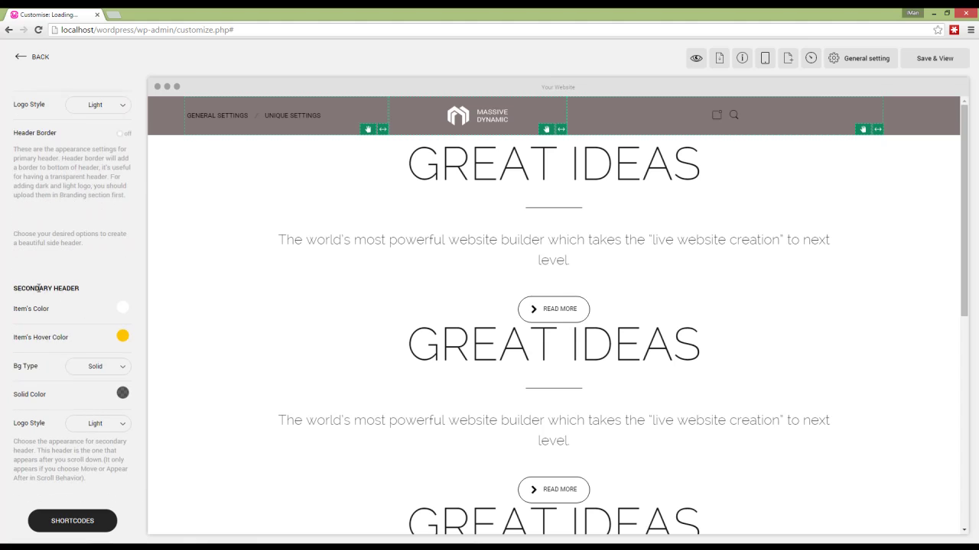
pyautogui.click(35, 64)
pyautogui.click(57, 109)
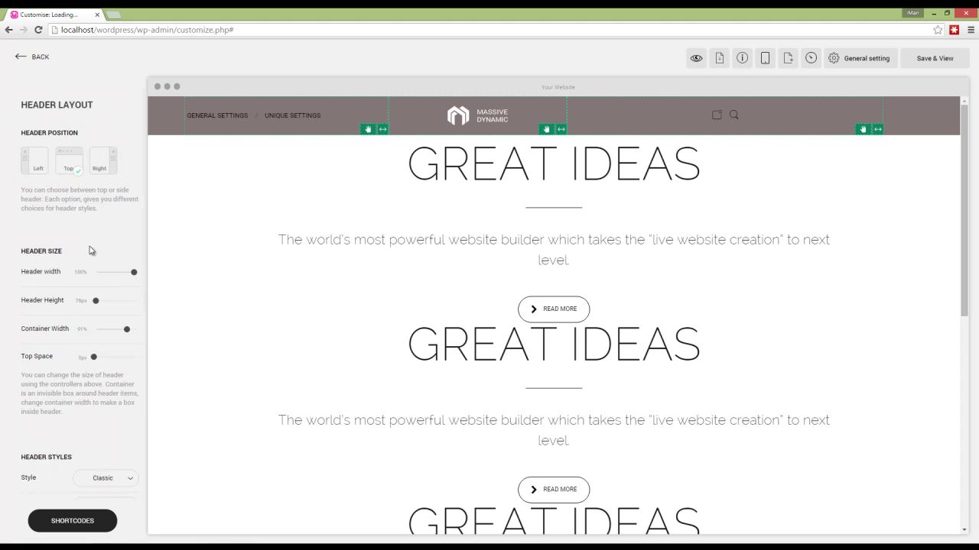
pyautogui.scroll(-10, 88, 275)
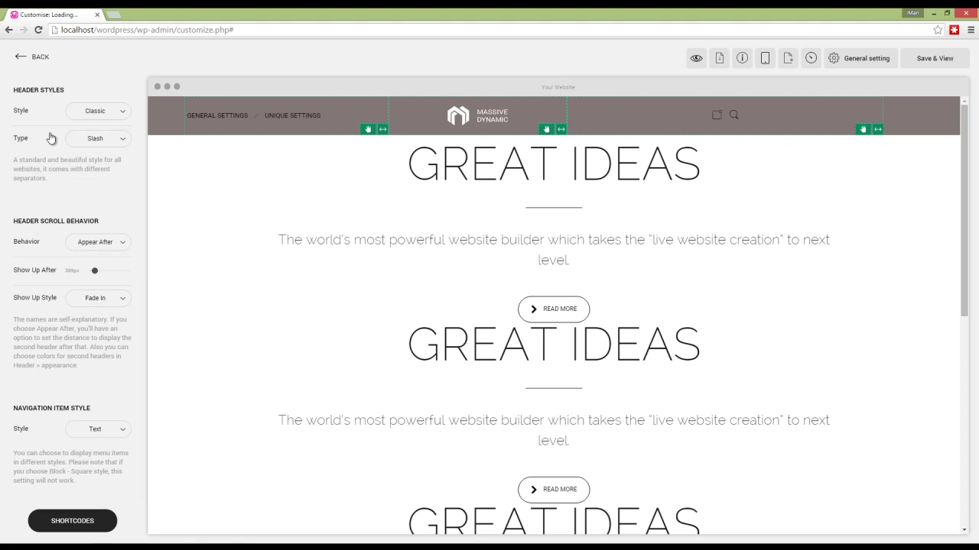
# Step: Review the Appearance settings once more, then return to the Header Layout panel
pyautogui.click(41, 58)
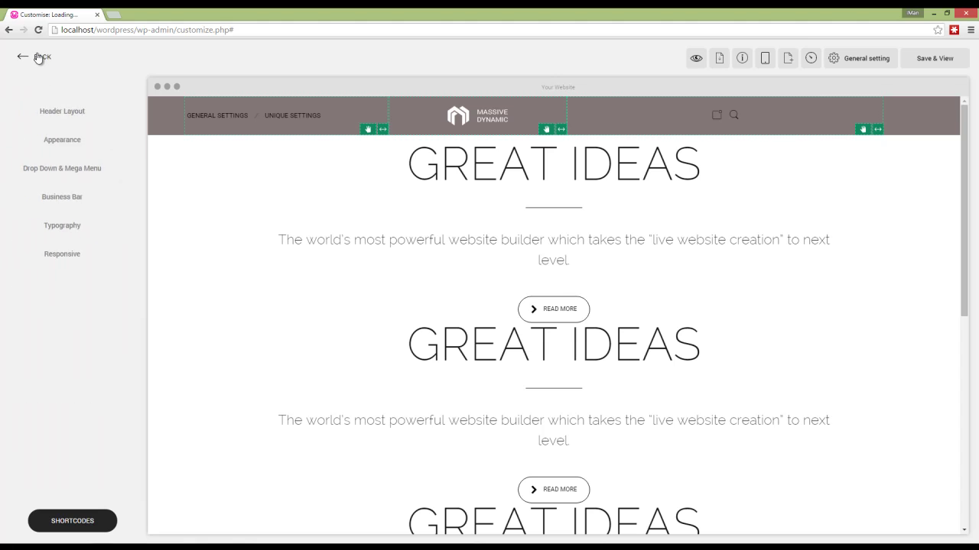
pyautogui.click(73, 137)
pyautogui.scroll(-2, 73, 215)
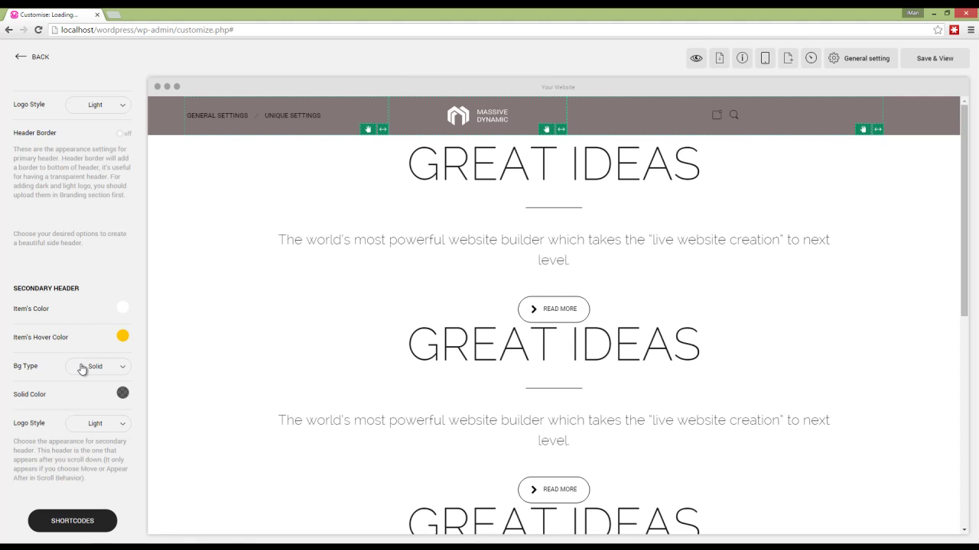
pyautogui.scroll(1, 82, 369)
pyautogui.click(42, 59)
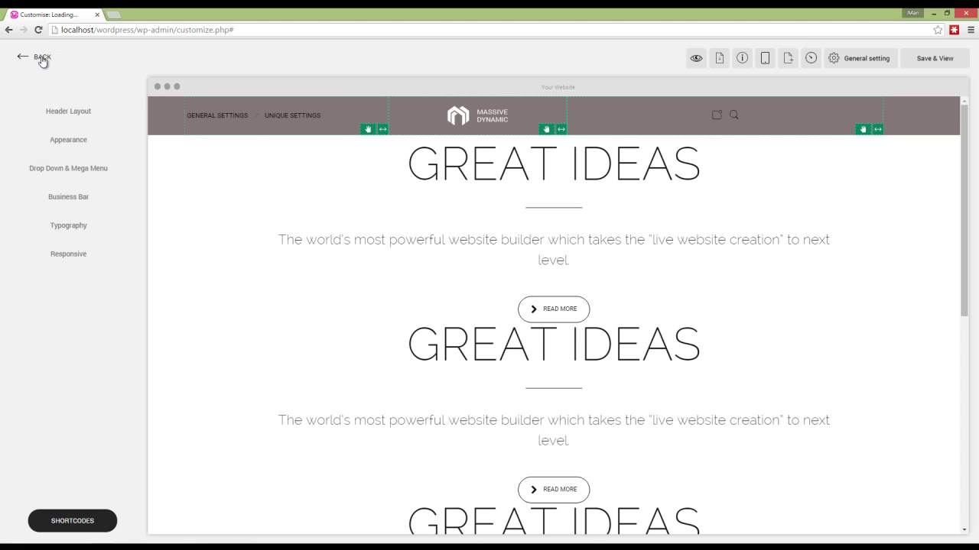
pyautogui.click(70, 111)
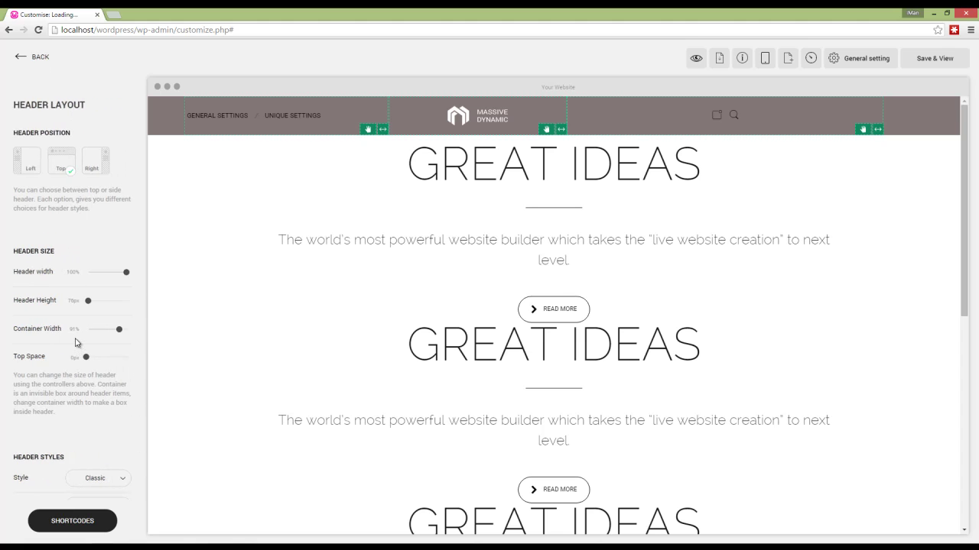
# Step: Change the Header Styles Style from Classic to Gather
pyautogui.scroll(-3, 76, 338)
pyautogui.click(117, 370)
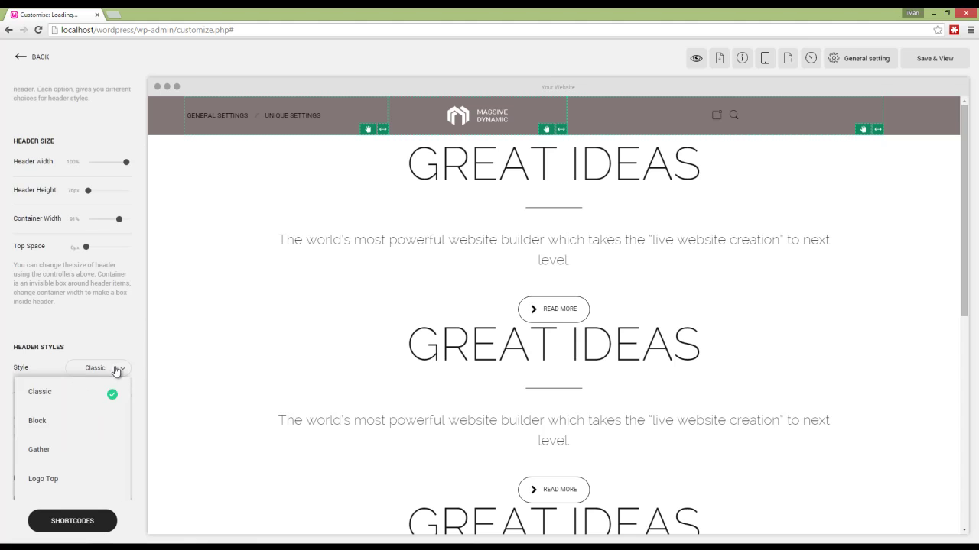
pyautogui.scroll(-2, 95, 413)
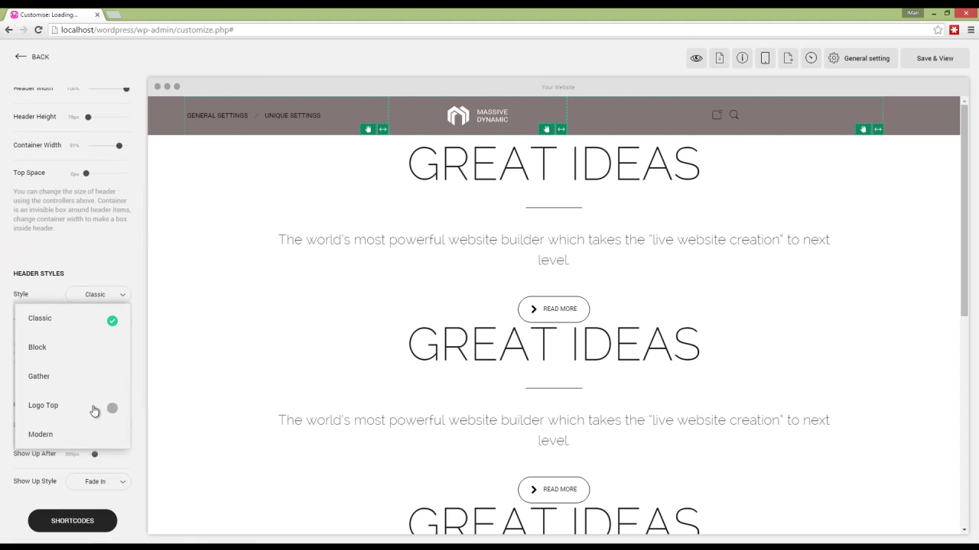
pyautogui.click(63, 383)
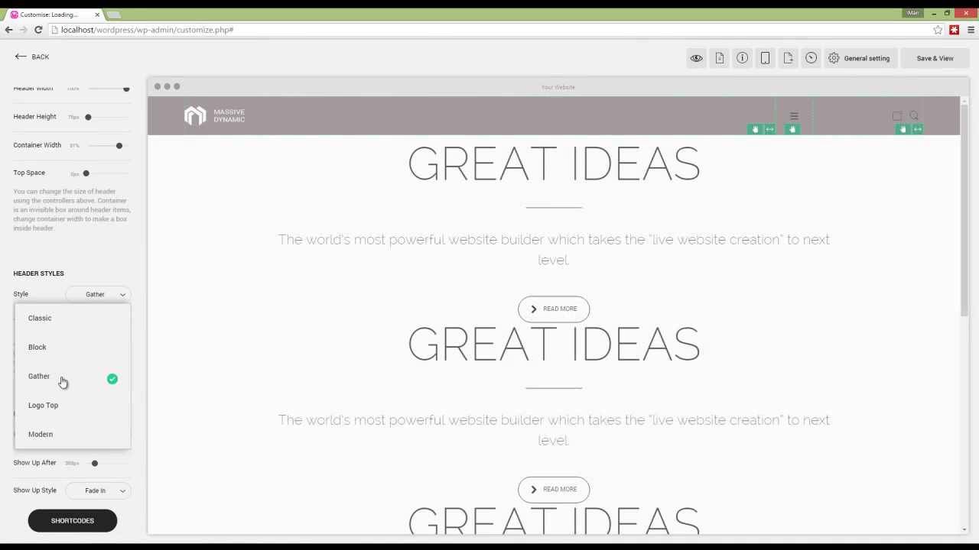
pyautogui.click(100, 255)
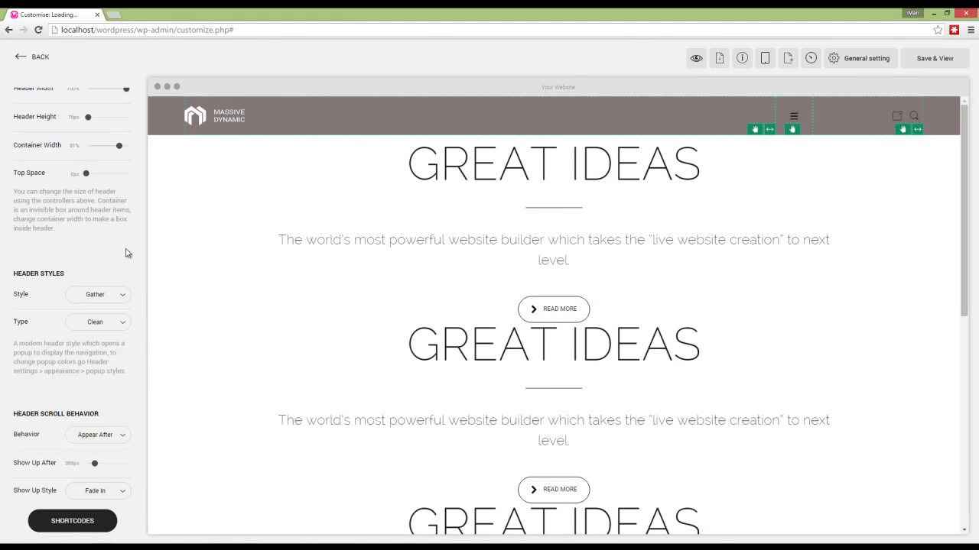
# Step: Try the Gather full-screen popup navigation in the preview, then close it and go back
pyautogui.click(797, 118)
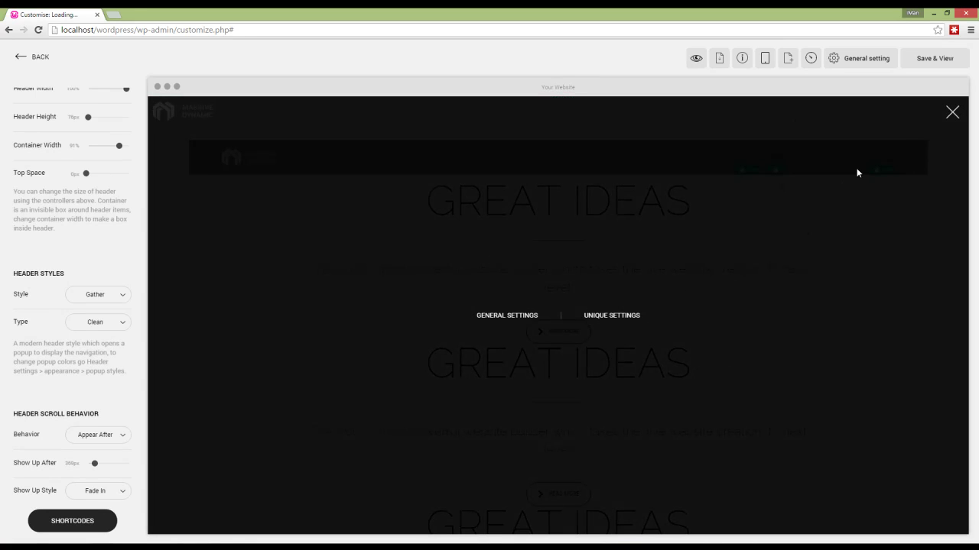
pyautogui.click(952, 112)
pyautogui.click(23, 58)
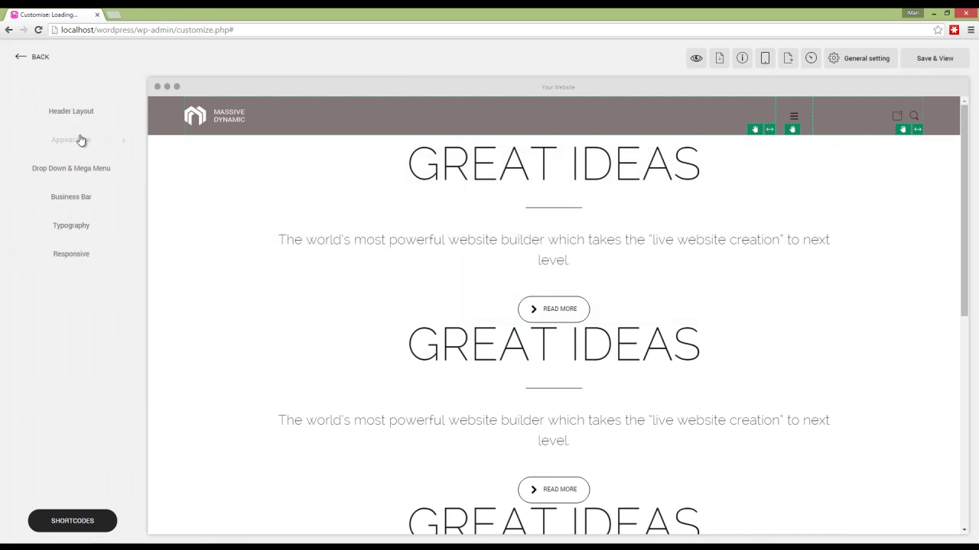
# Step: In Appearance, set the Popup Background Color to bright yellow #d7ec09
pyautogui.click(80, 140)
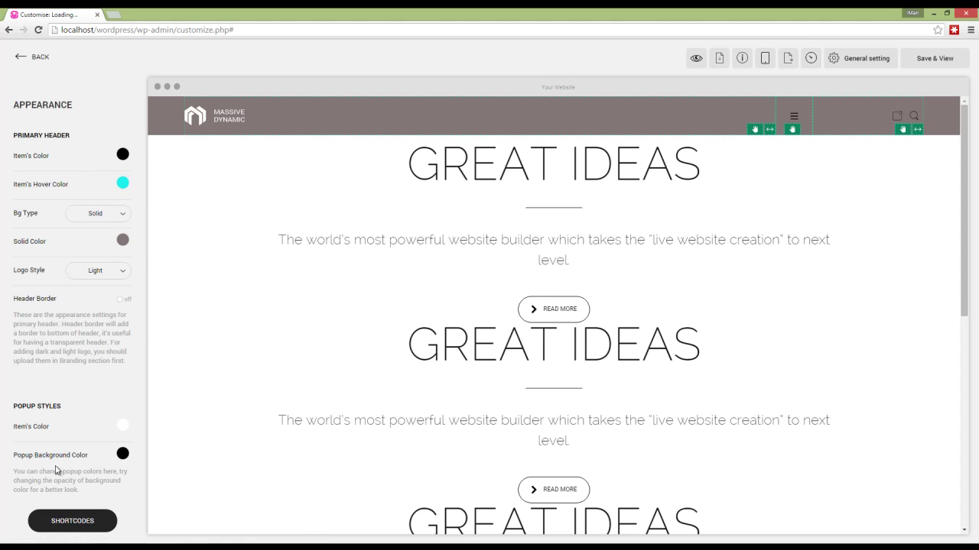
pyautogui.click(123, 455)
pyautogui.click(137, 337)
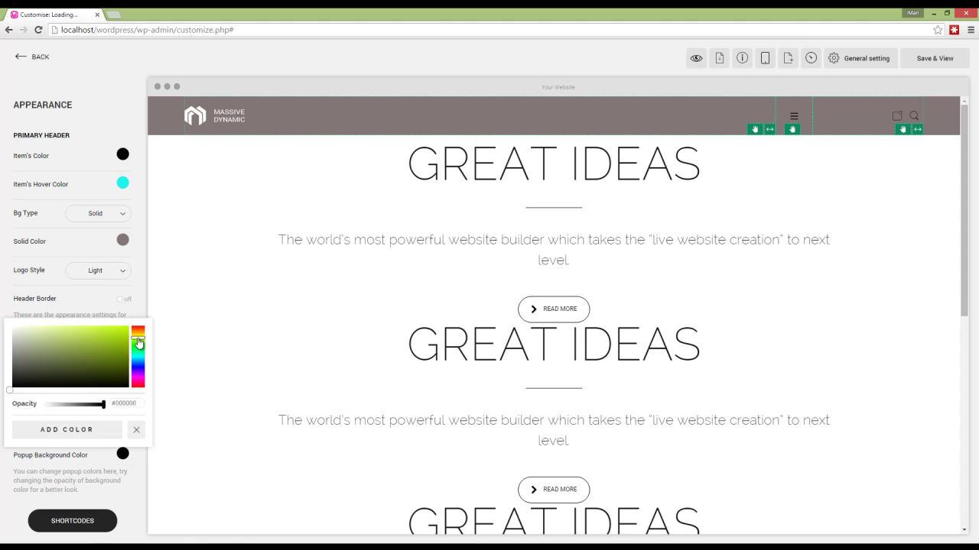
pyautogui.click(121, 333)
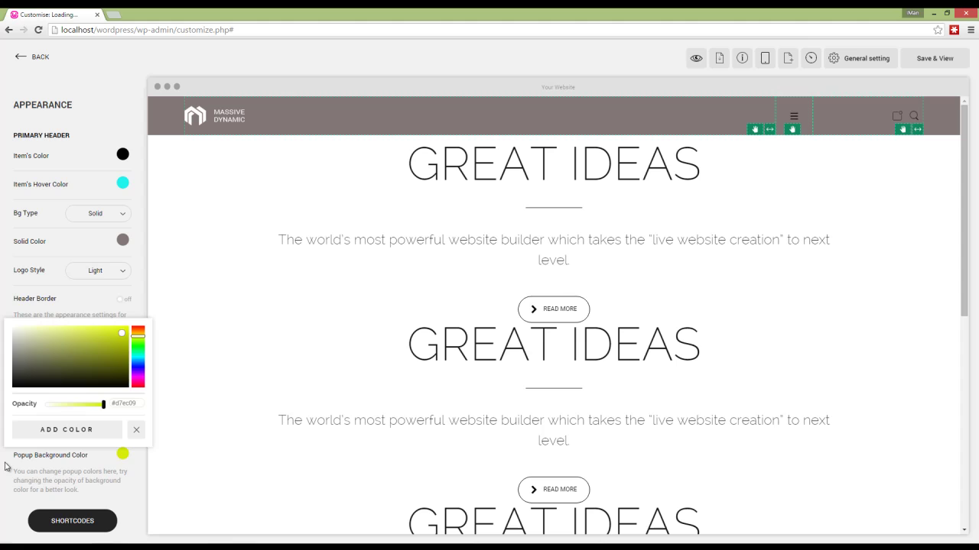
pyautogui.click(67, 433)
# Step: Set the popup Item's Color to black and preview the yellow popup menu
pyautogui.click(121, 428)
pyautogui.click(34, 358)
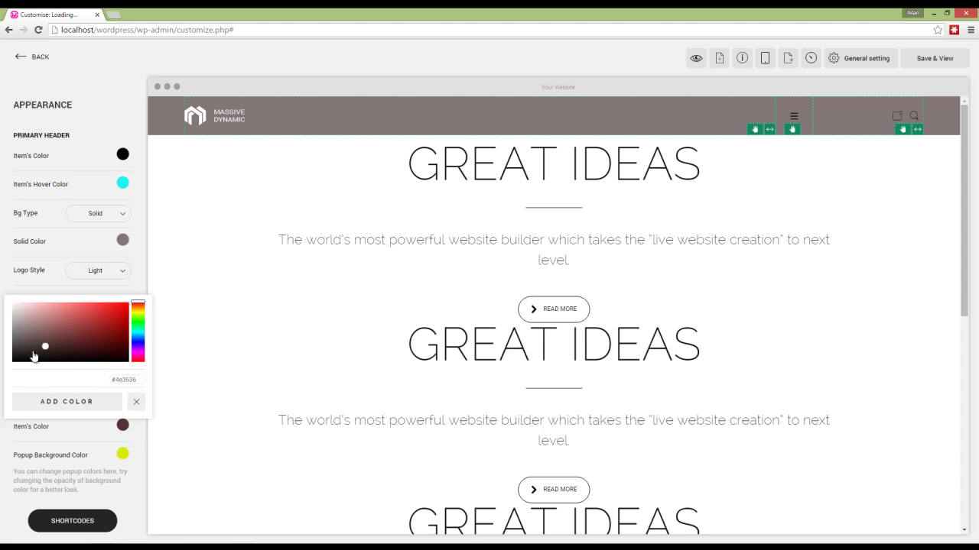
pyautogui.click(14, 364)
pyautogui.click(9, 445)
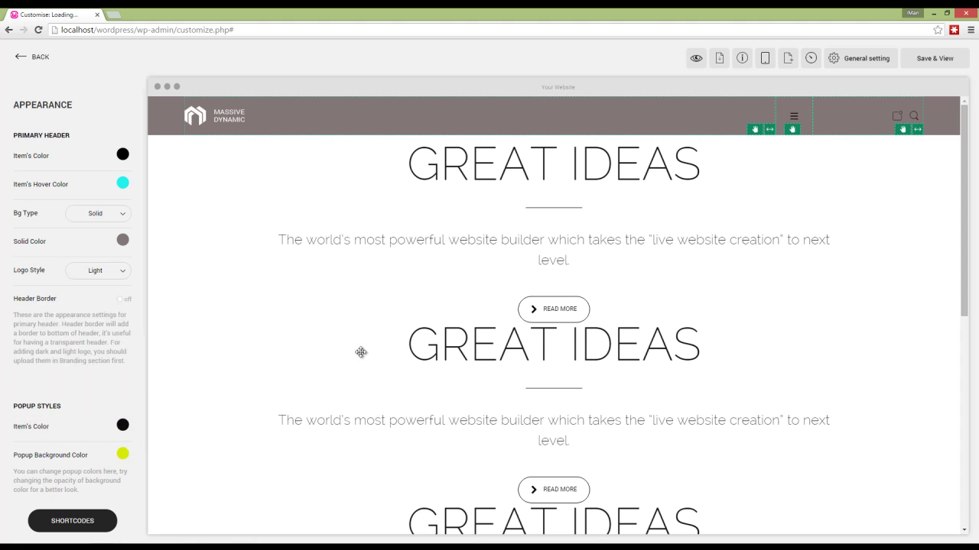
pyautogui.click(797, 117)
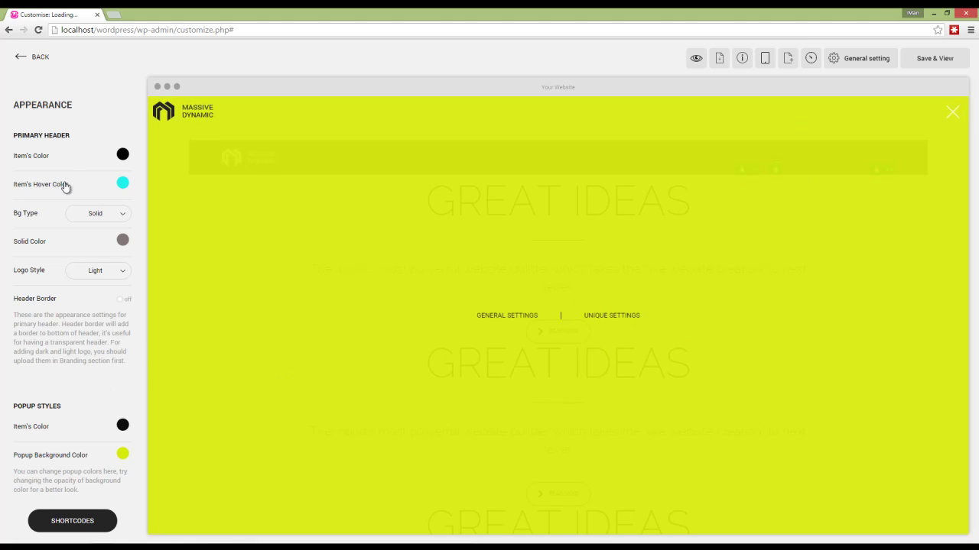
pyautogui.click(953, 113)
pyautogui.click(43, 59)
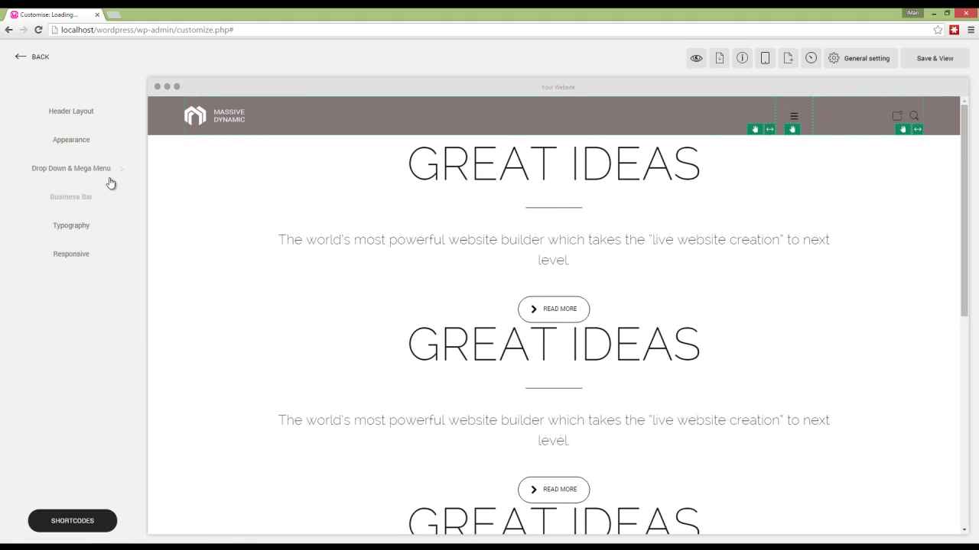
pyautogui.click(105, 170)
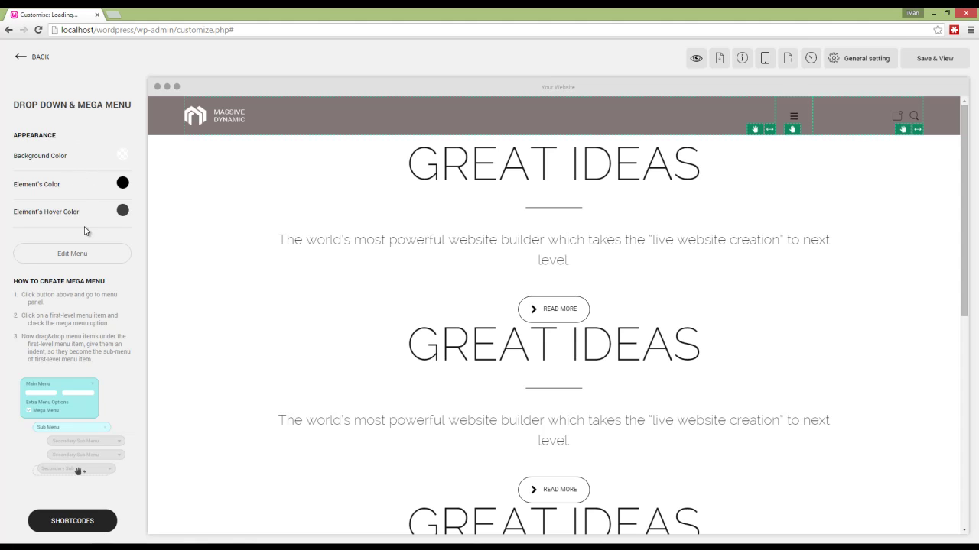
pyautogui.click(44, 63)
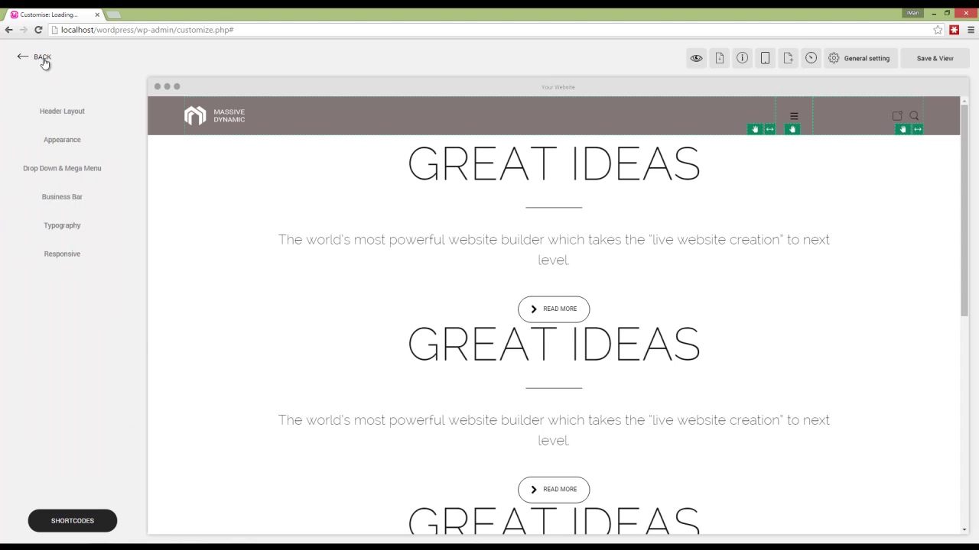
# Step: Enable the Business Bar, try Dot then Icon info style, and set Social Style to Text
pyautogui.click(77, 197)
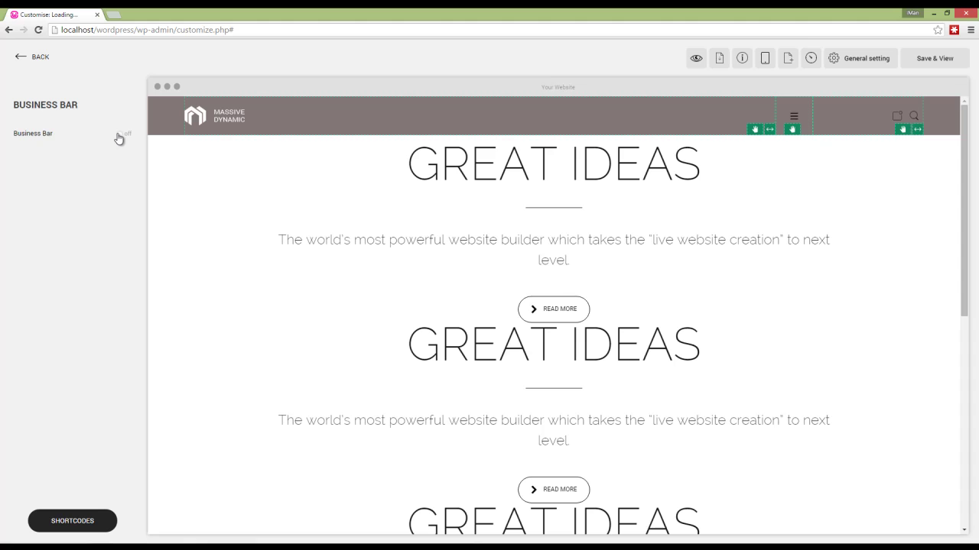
pyautogui.click(120, 135)
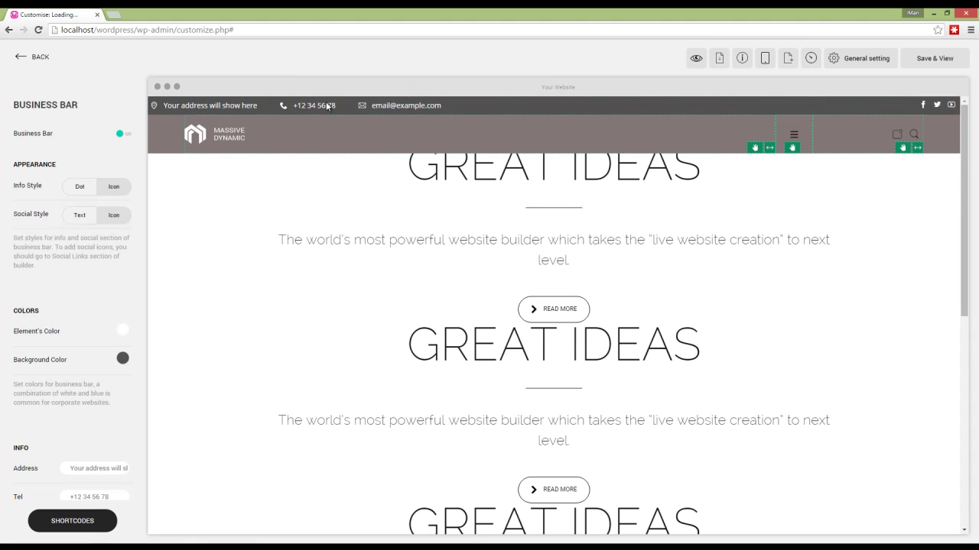
pyautogui.click(85, 188)
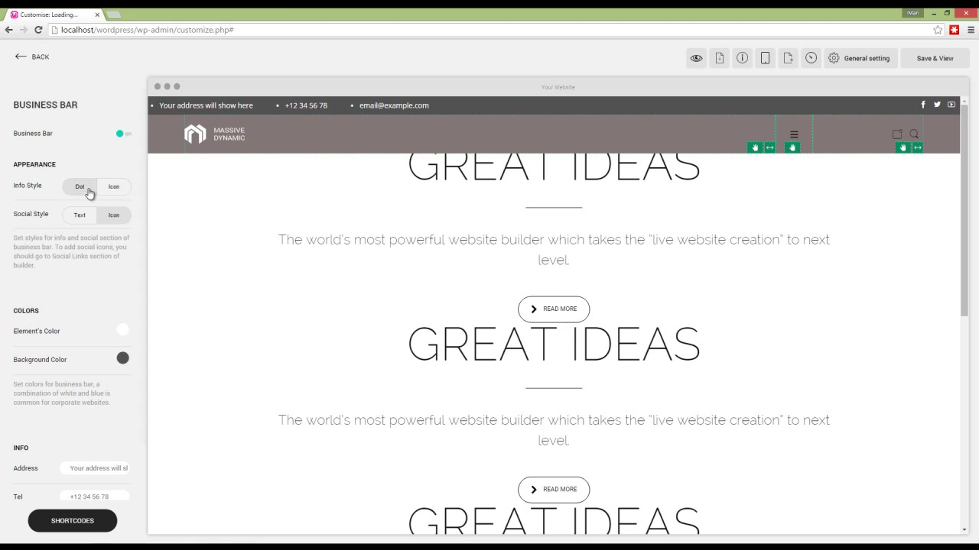
pyautogui.click(113, 188)
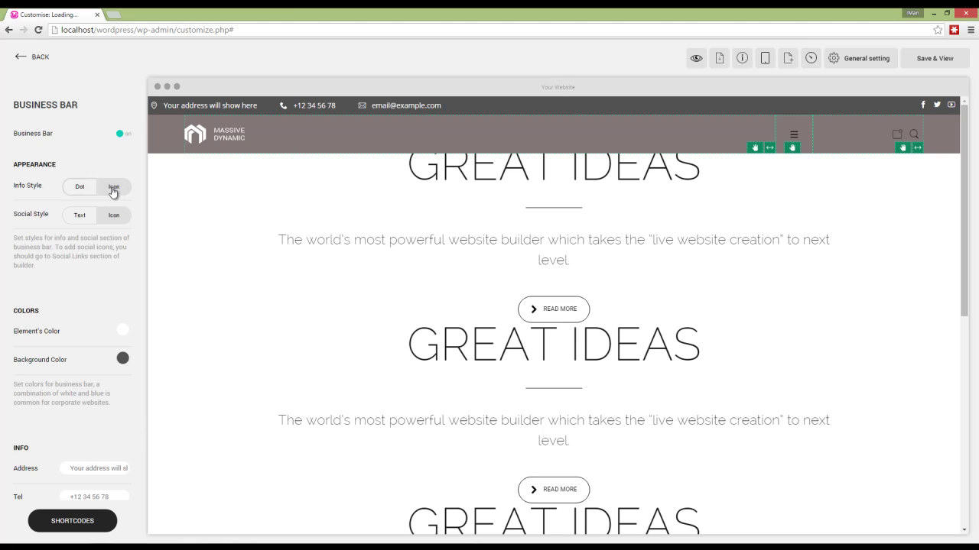
pyautogui.click(80, 217)
# Step: Set the business bar Element's Color to yellow #e2f713
pyautogui.click(121, 332)
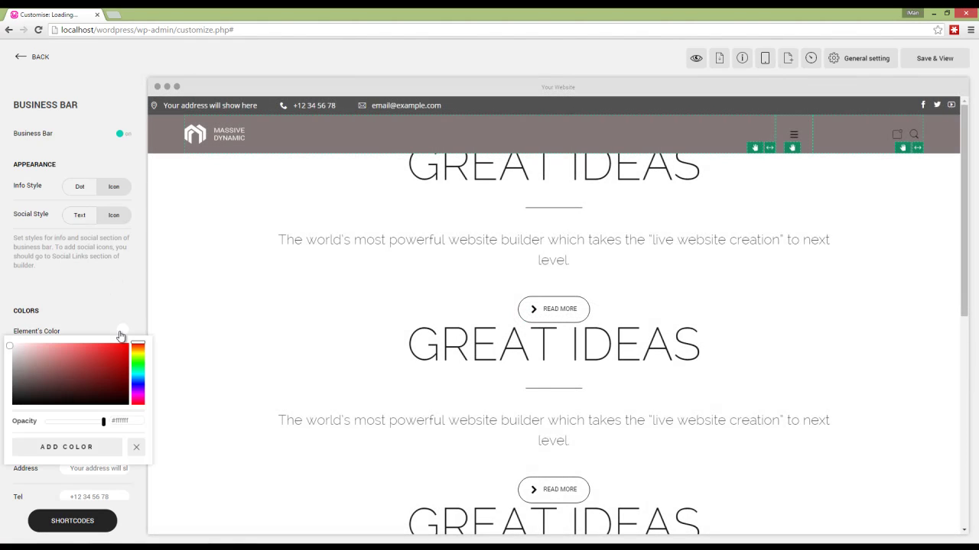
pyautogui.click(139, 353)
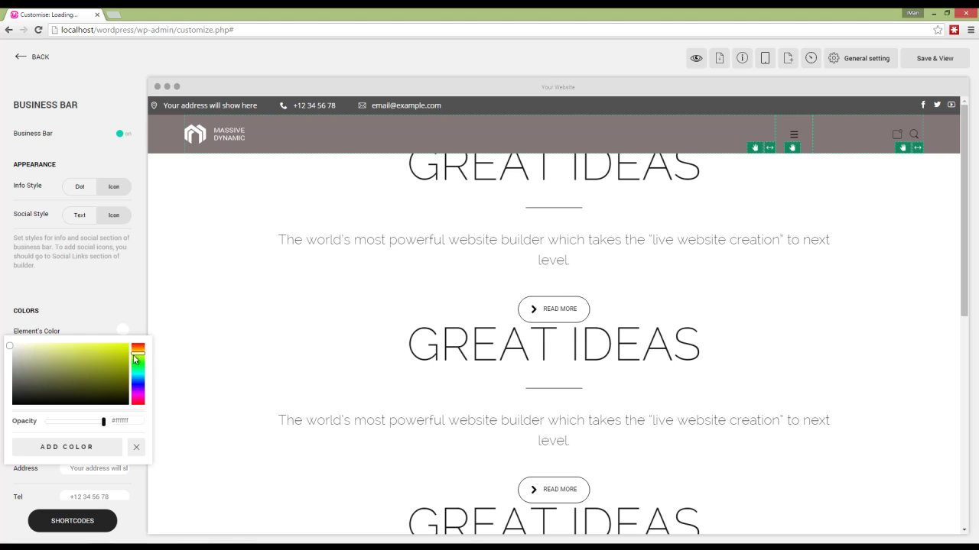
pyautogui.click(117, 348)
pyautogui.click(122, 333)
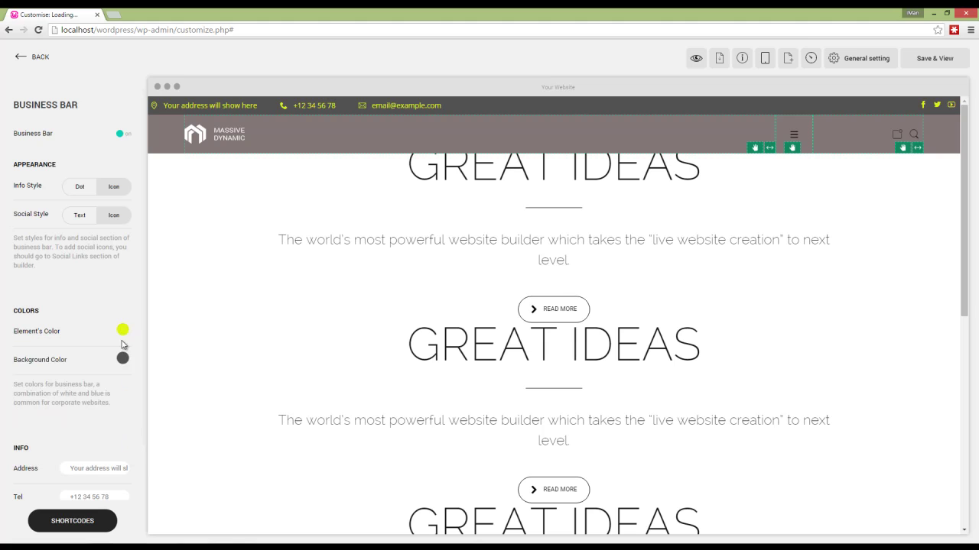
# Step: Set the business bar Background Color to grey #8c8f91
pyautogui.click(122, 359)
pyautogui.click(138, 411)
pyautogui.click(107, 386)
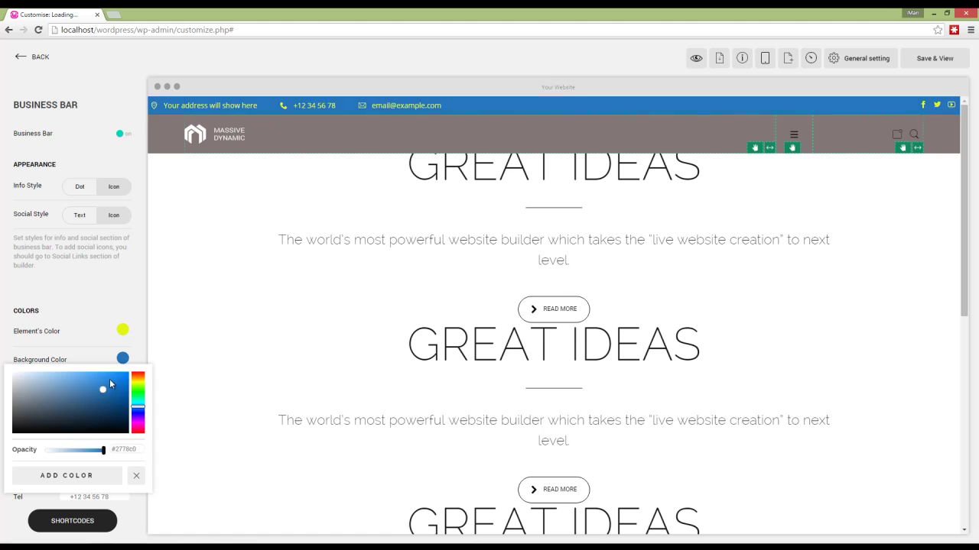
pyautogui.moveTo(98, 388); pyautogui.dragTo(14, 401)
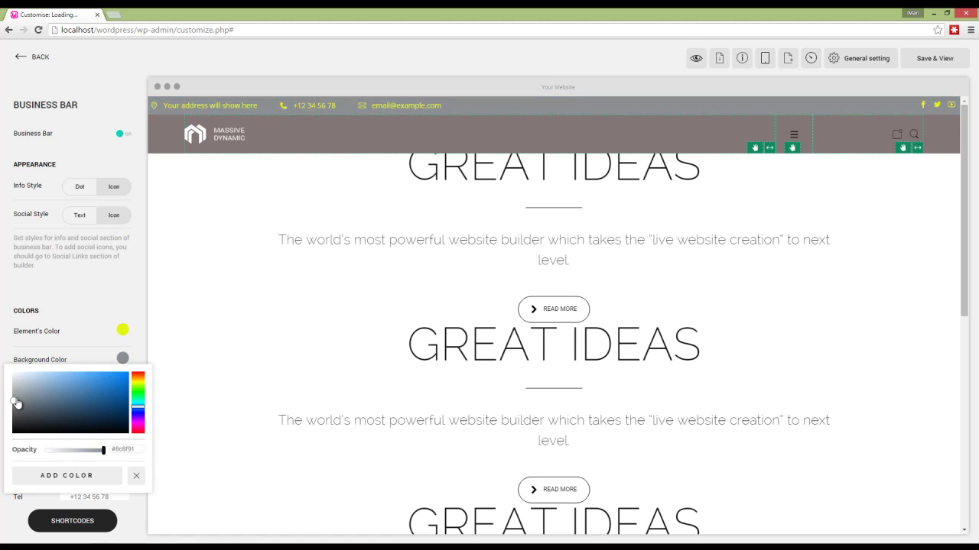
pyautogui.click(108, 306)
pyautogui.scroll(-2, 55, 409)
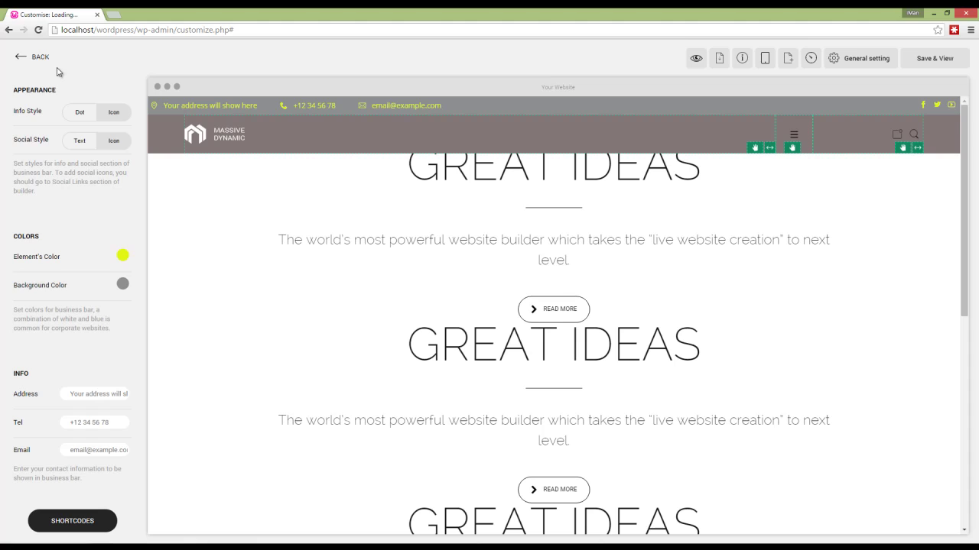
# Step: Look through the header Typography and General Options sections, returning to the main menu
pyautogui.click(37, 57)
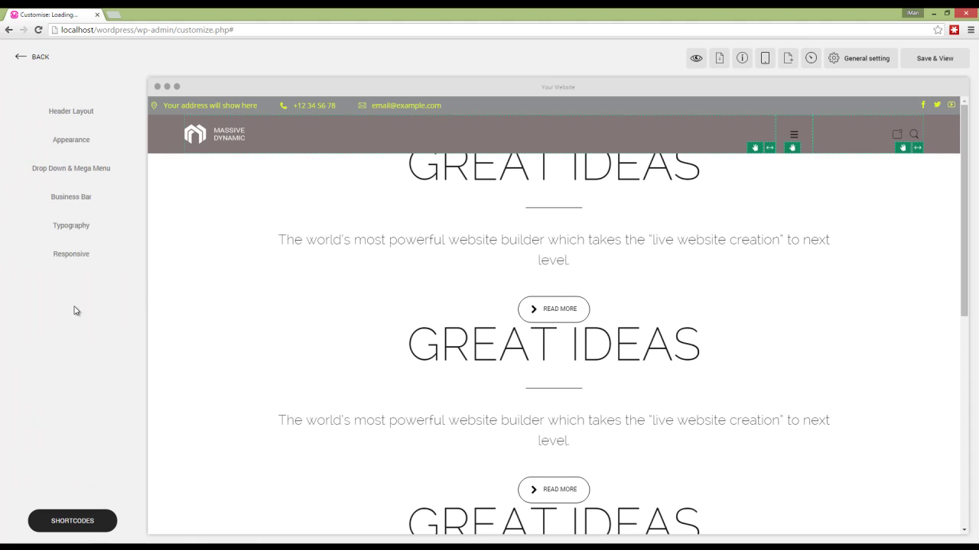
pyautogui.click(80, 228)
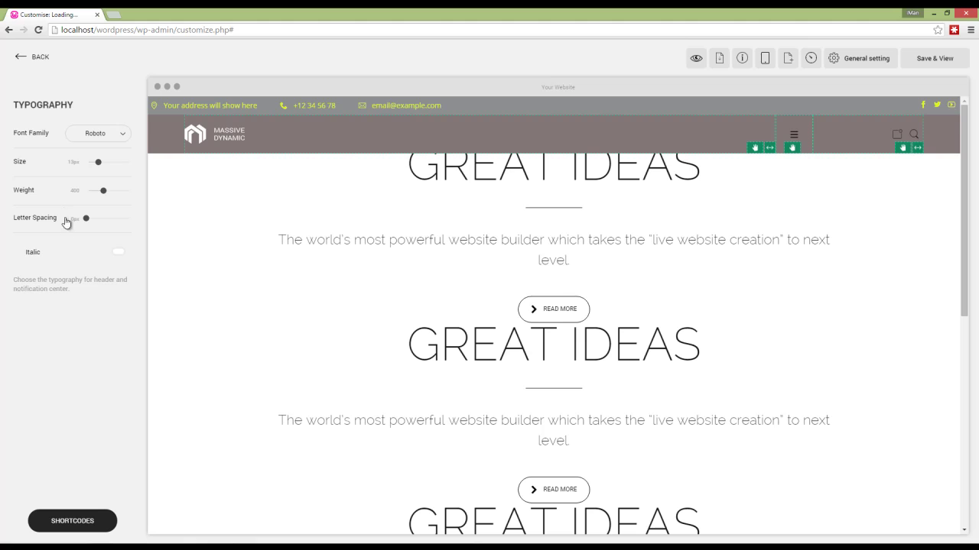
pyautogui.click(46, 66)
pyautogui.click(44, 66)
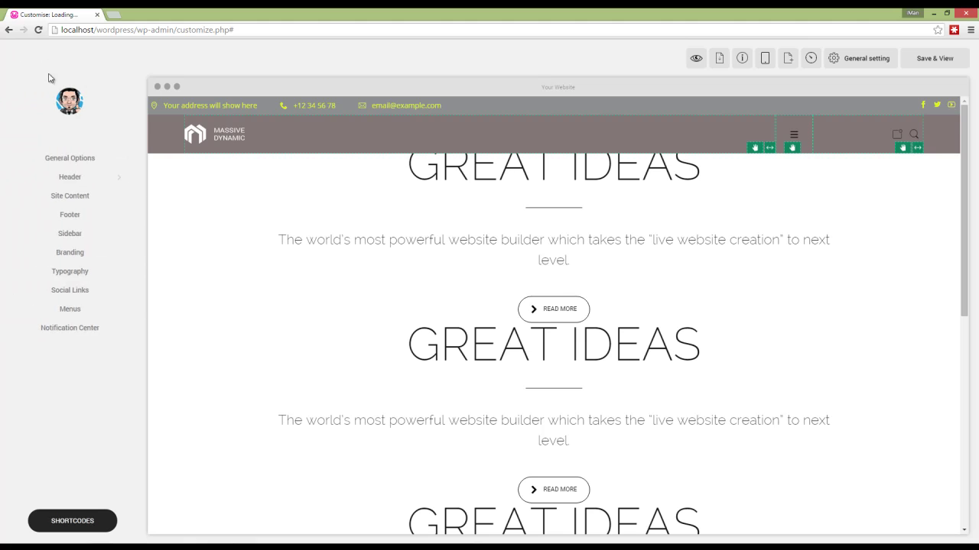
pyautogui.click(62, 159)
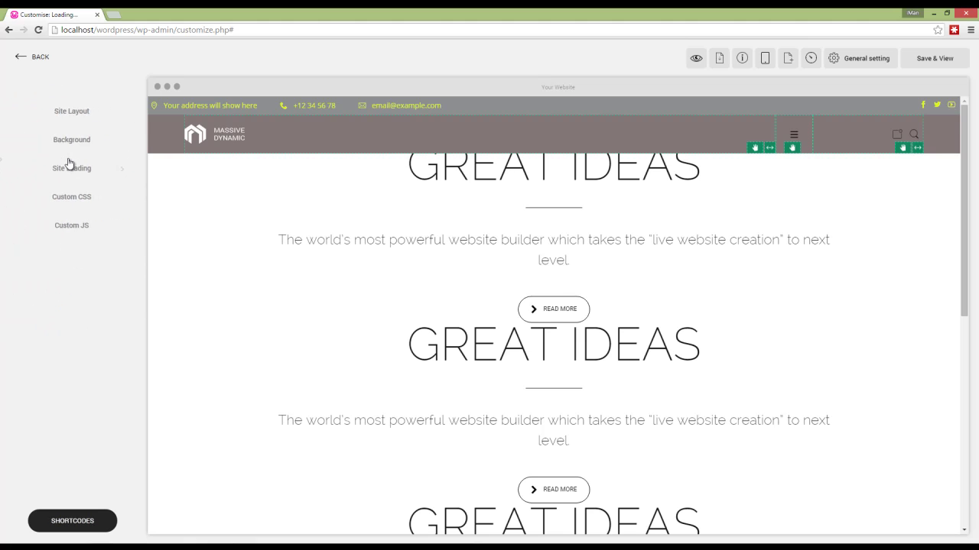
pyautogui.click(34, 66)
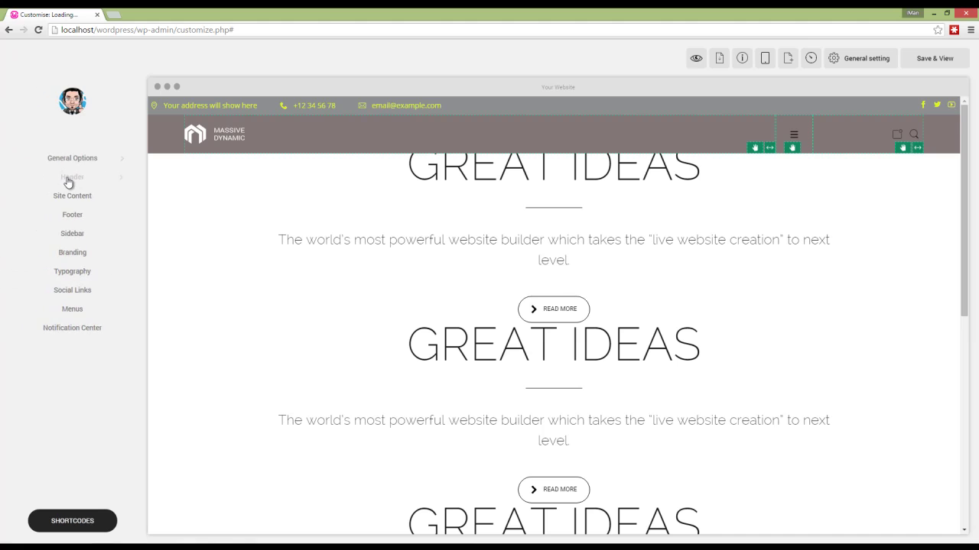
# Step: In Header Layout, switch the header style from Gather back to Classic
pyautogui.click(70, 177)
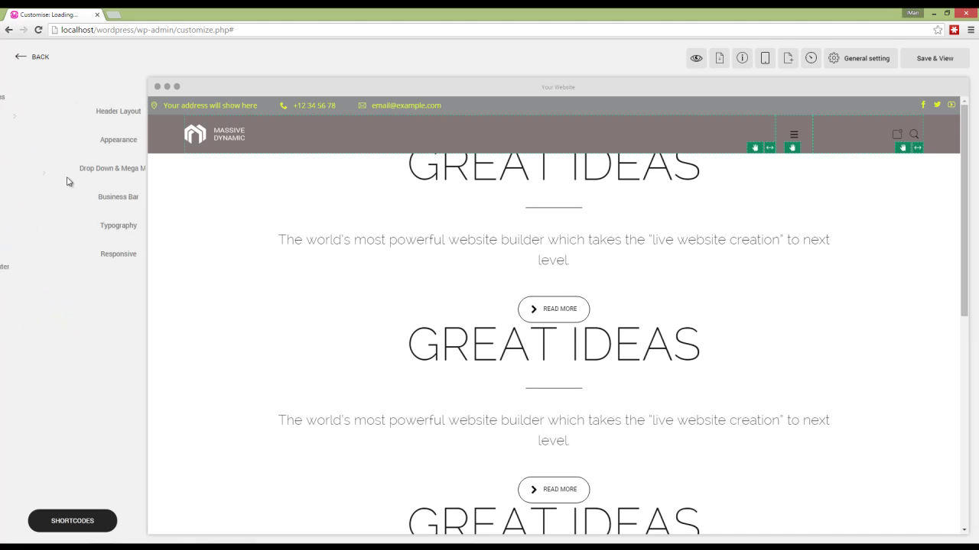
pyautogui.click(88, 113)
pyautogui.scroll(-3, 103, 253)
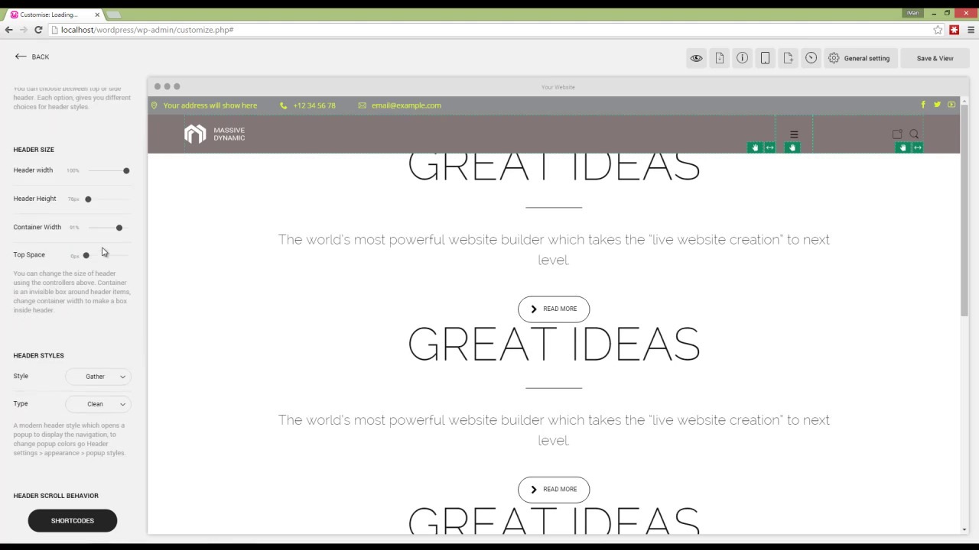
pyautogui.click(94, 370)
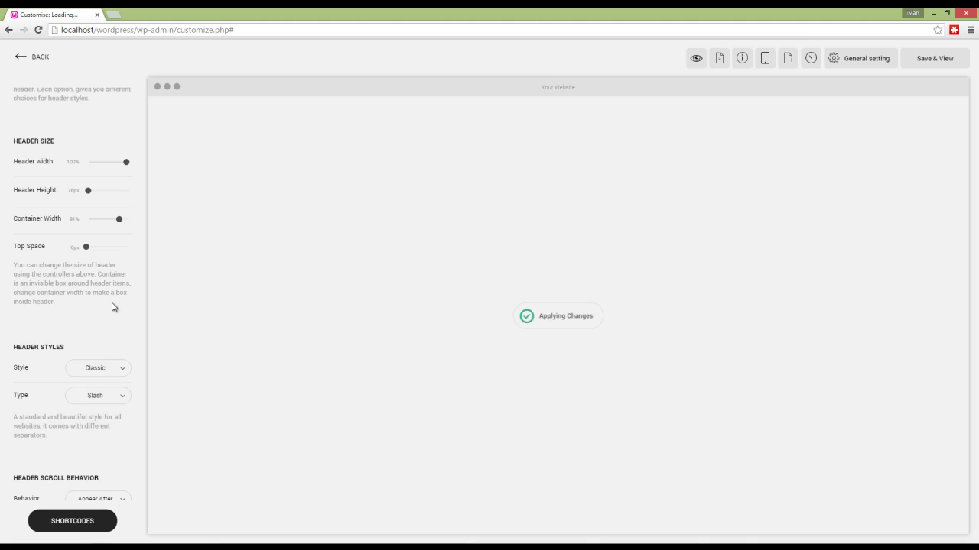
pyautogui.click(40, 59)
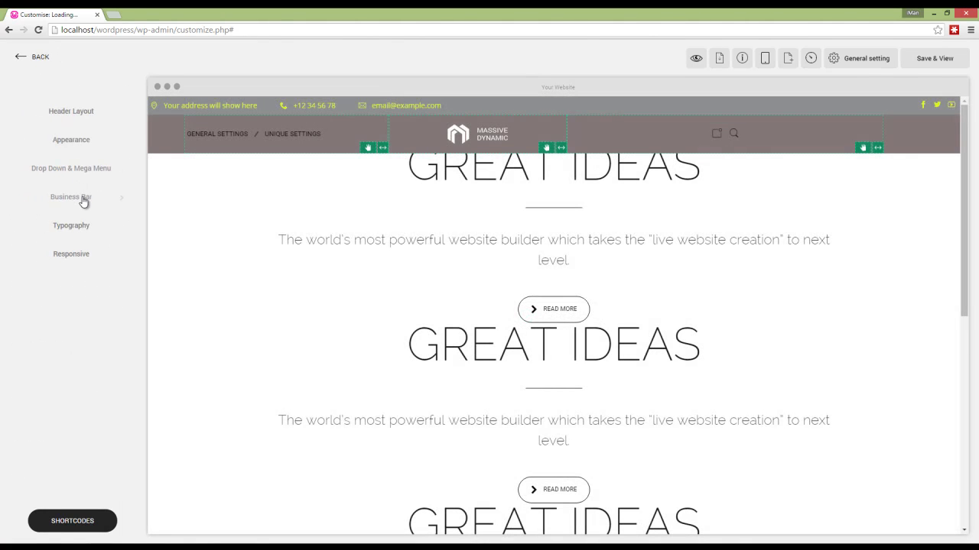
# Step: Choose Lato as the header font family and nudge the Size slider toward 14px
pyautogui.click(80, 226)
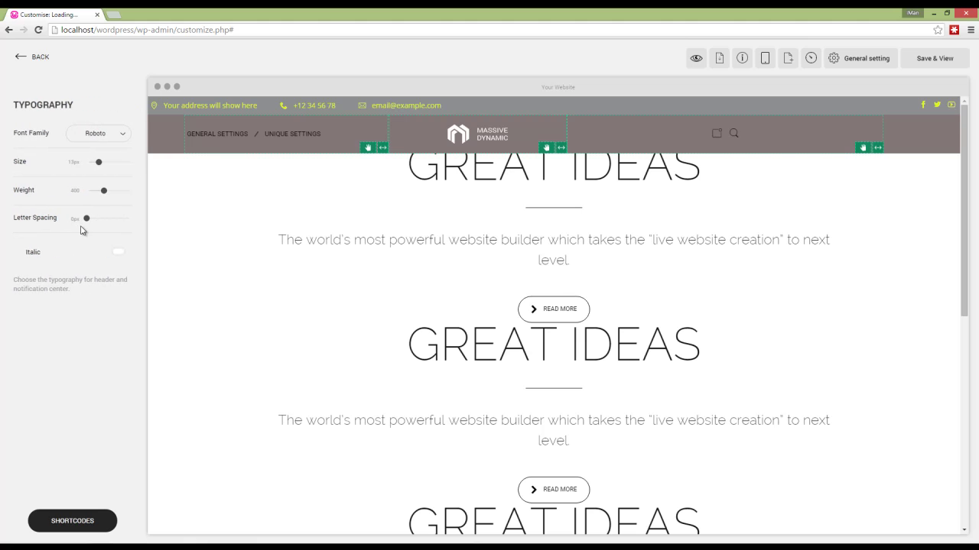
pyautogui.click(121, 135)
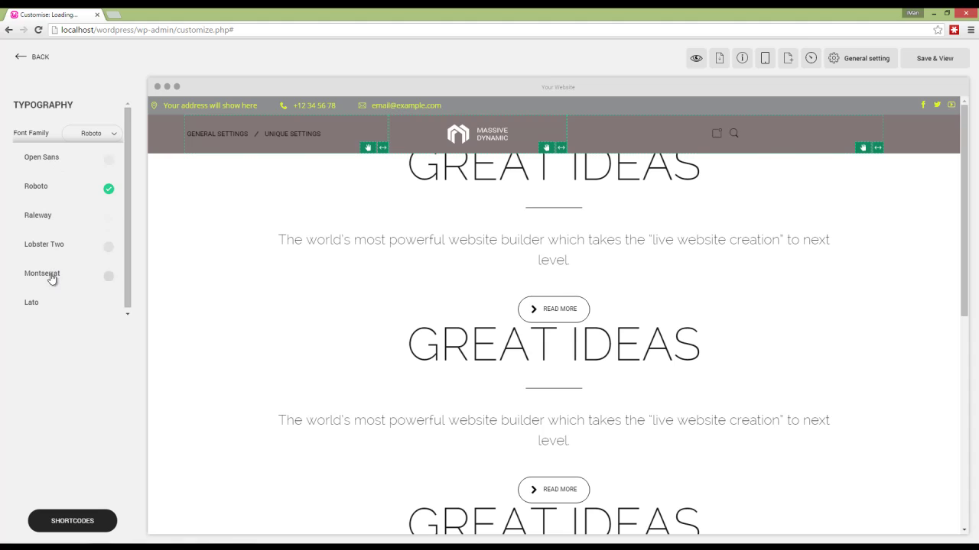
pyautogui.click(44, 303)
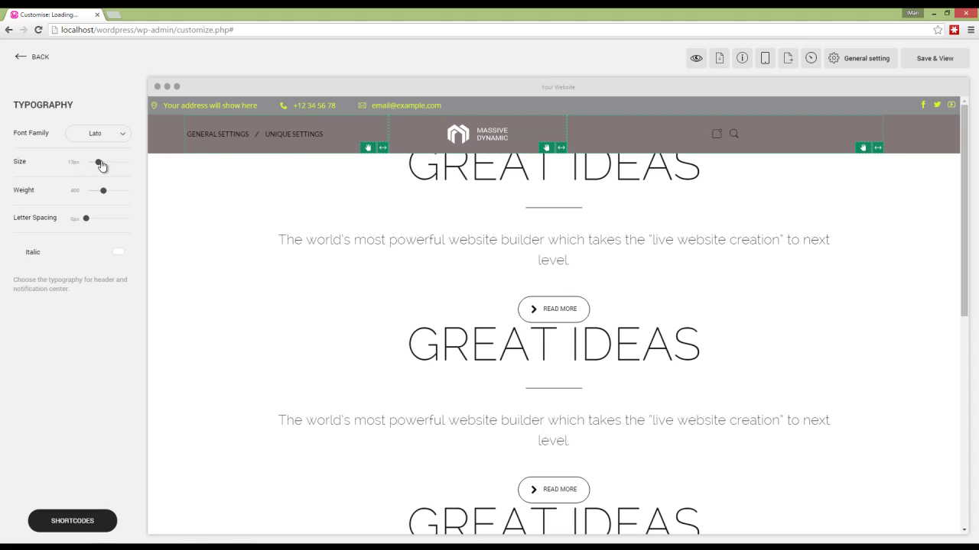
pyautogui.moveTo(99, 163)
pyautogui.mouseDown()
pyautogui.moveTo(108, 166)
pyautogui.moveTo(98, 163)
pyautogui.mouseUp()
pyautogui.click(38, 61)
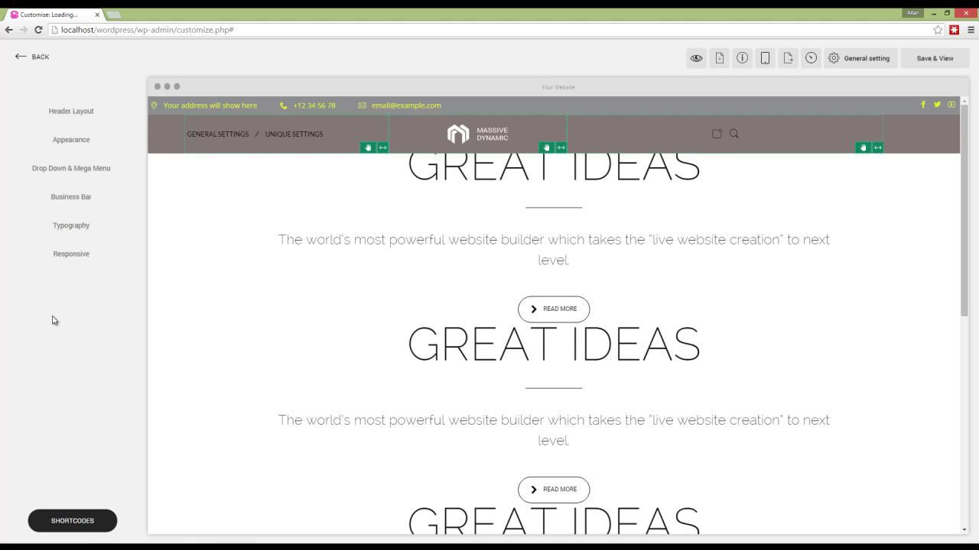
# Step: Preview the site in Tablet Portrait, then return to the desktop view with editing controls
pyautogui.click(80, 253)
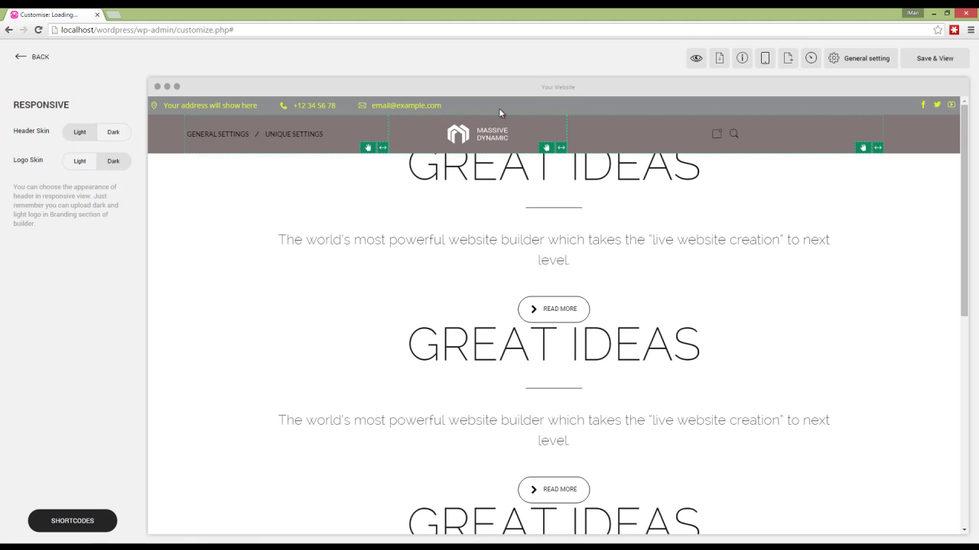
pyautogui.click(764, 58)
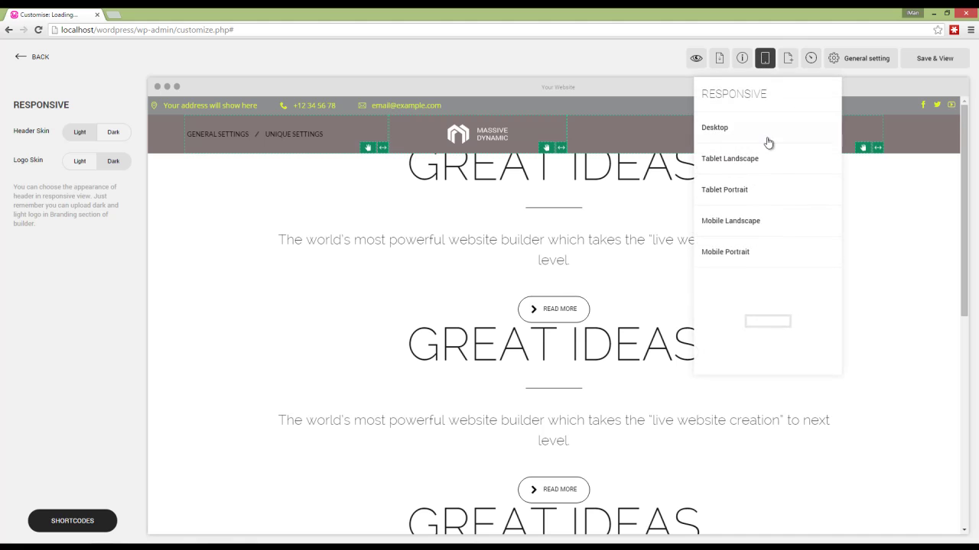
pyautogui.click(756, 189)
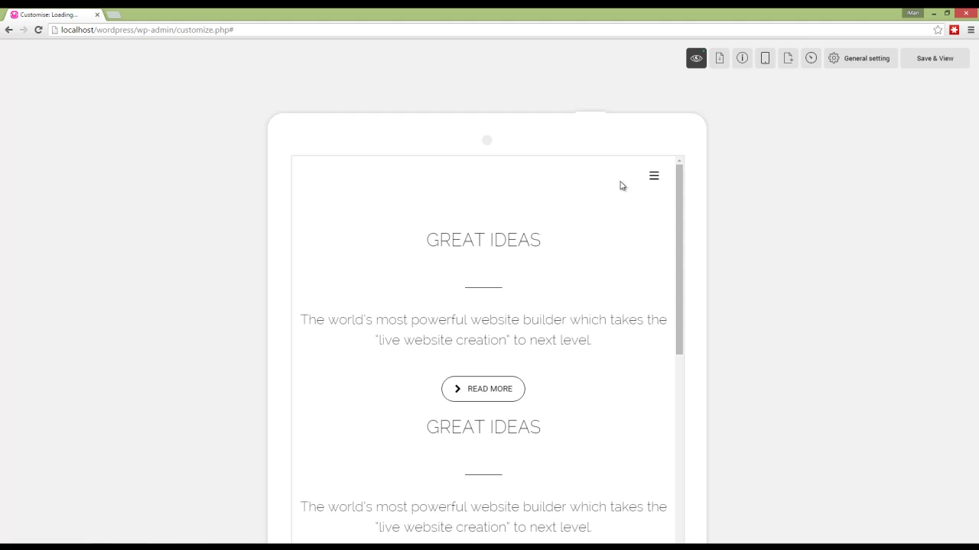
pyautogui.click(765, 67)
pyautogui.click(746, 134)
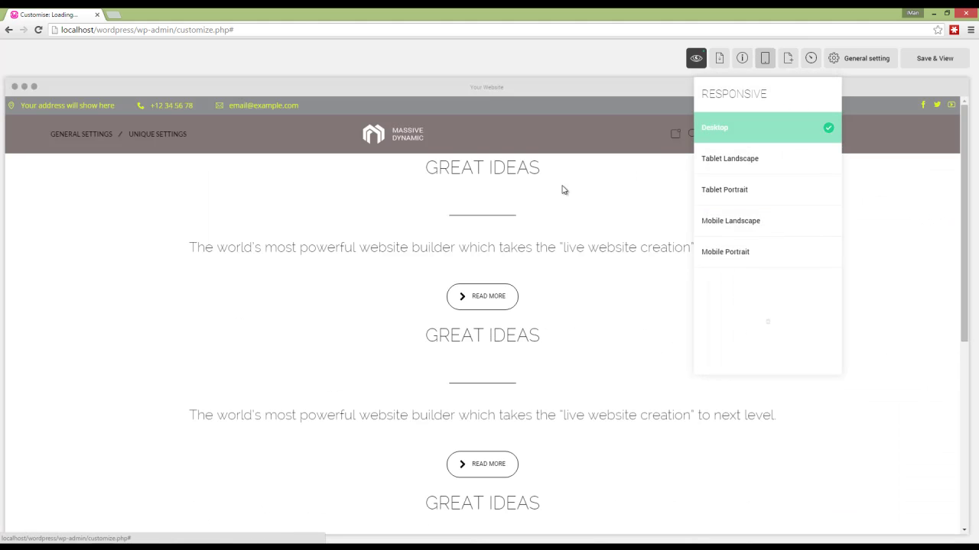
pyautogui.click(698, 67)
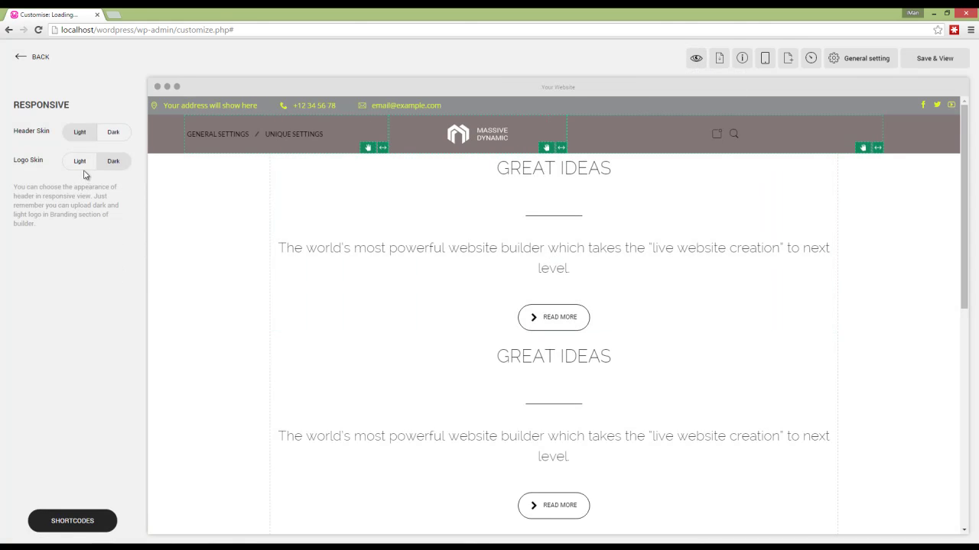
# Step: Set the responsive Header Skin to Dark and preview it in Tablet Portrait
pyautogui.click(115, 135)
pyautogui.click(763, 61)
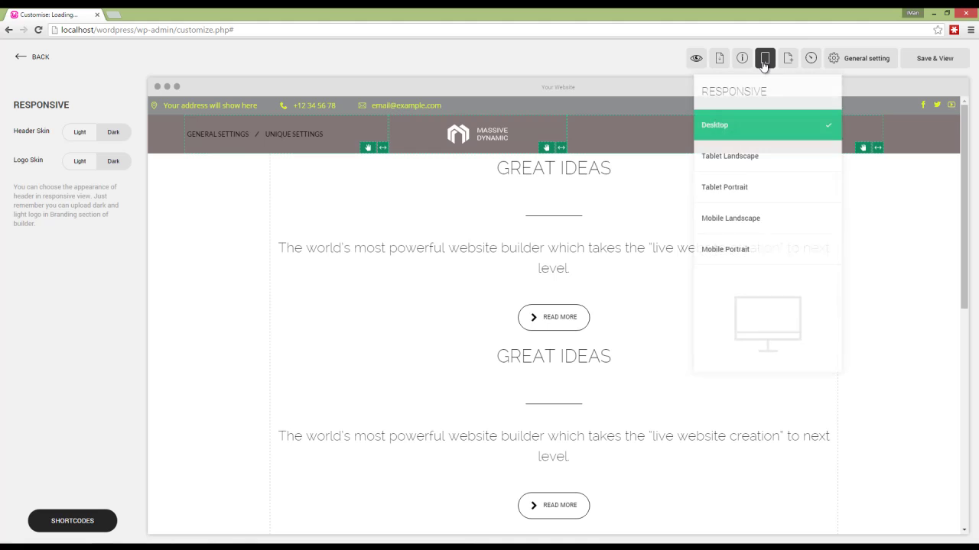
pyautogui.click(739, 197)
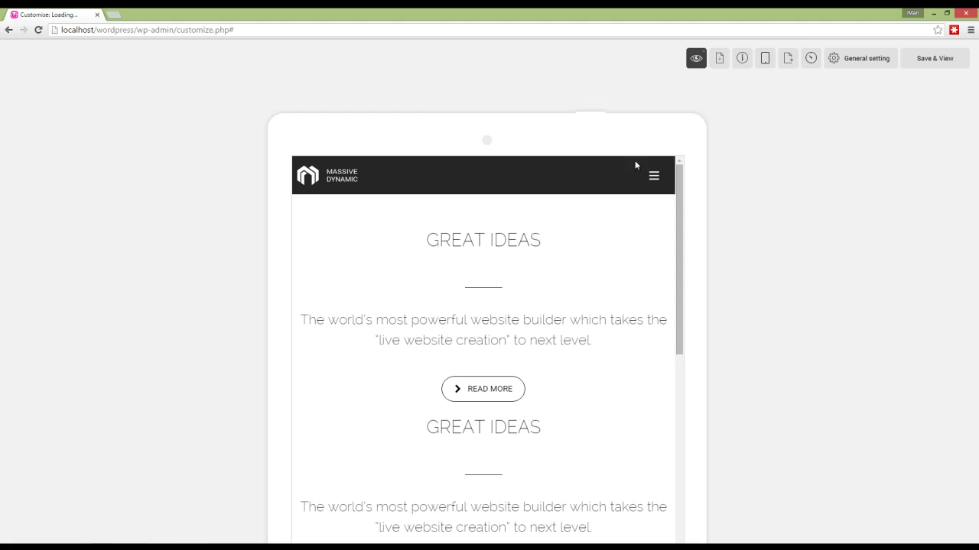
pyautogui.click(765, 62)
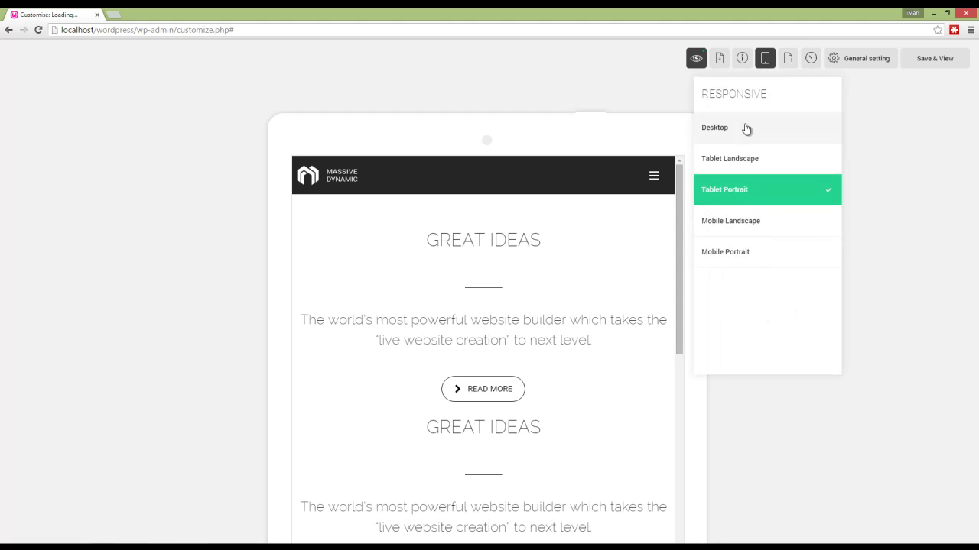